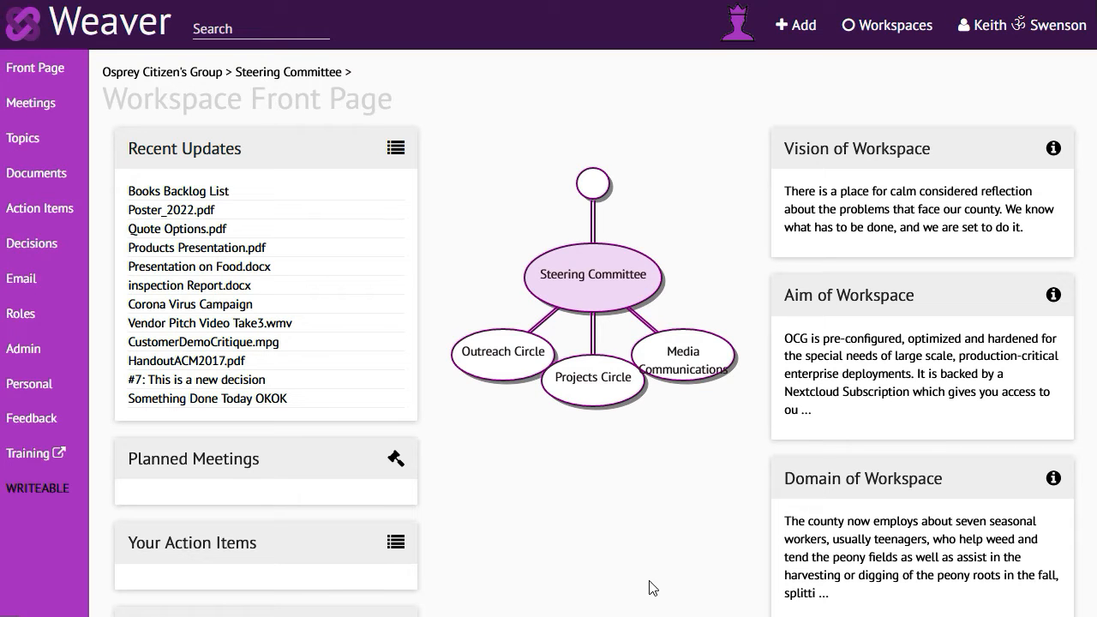
Open the workspace's roles and view the people listed under the Members role.
click(20, 315)
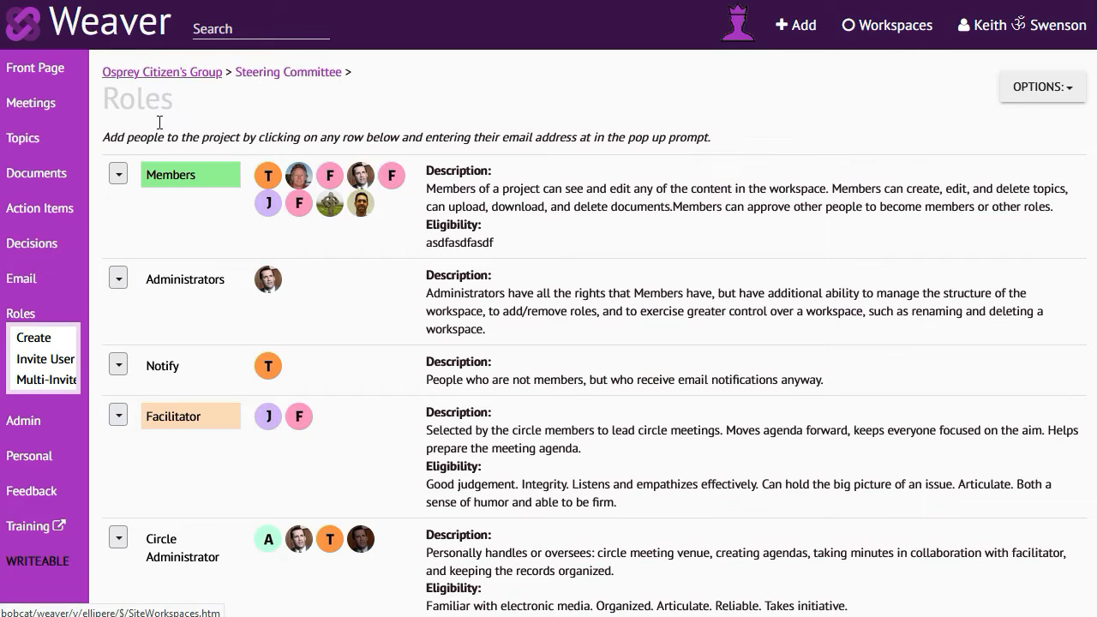
click(194, 178)
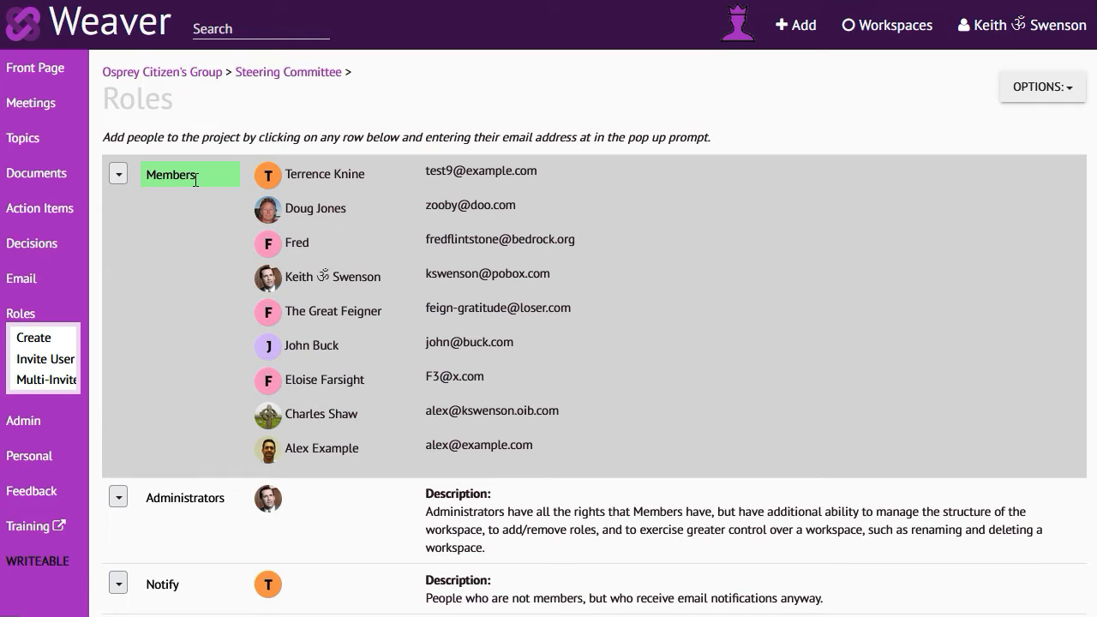
click(194, 179)
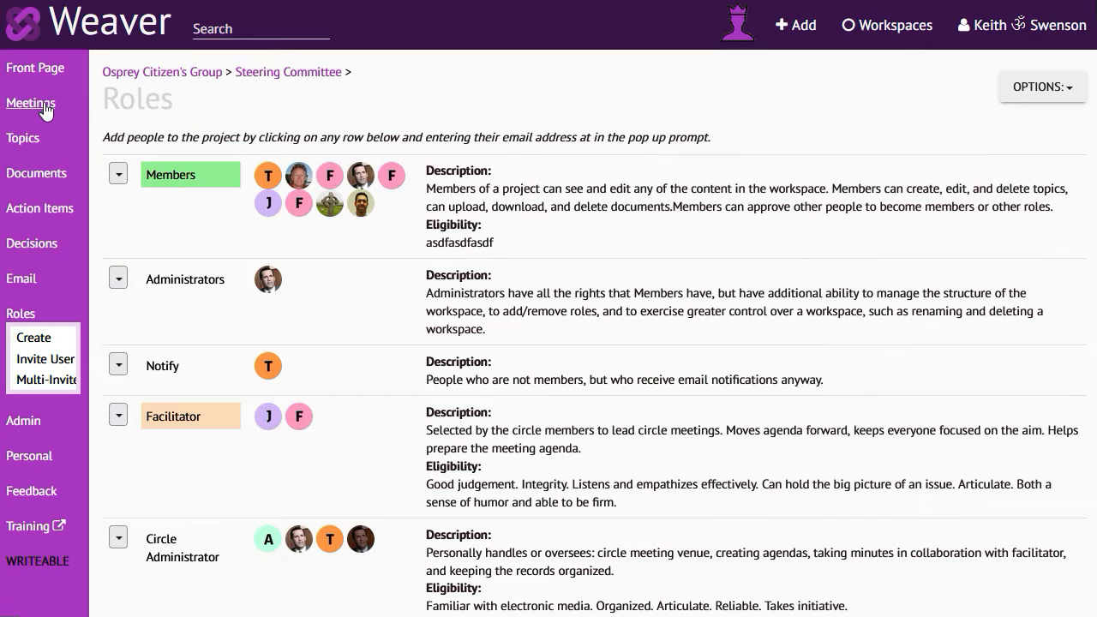
Open the meetings list and review the clone form for Town Hall 2, leaving it without cloning the meeting.
click(41, 104)
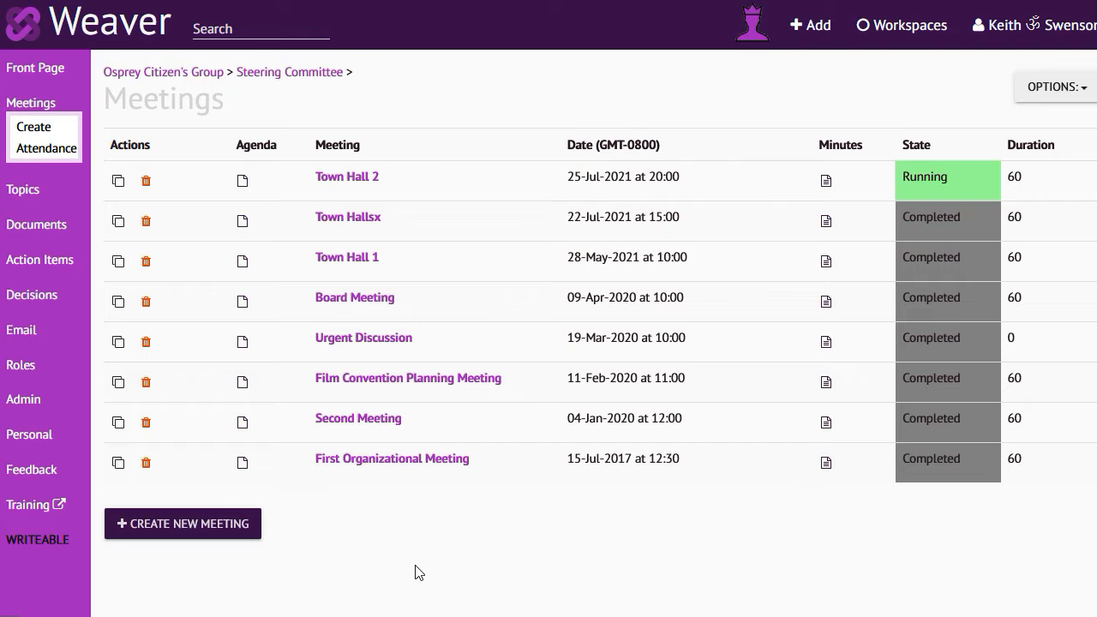
click(118, 181)
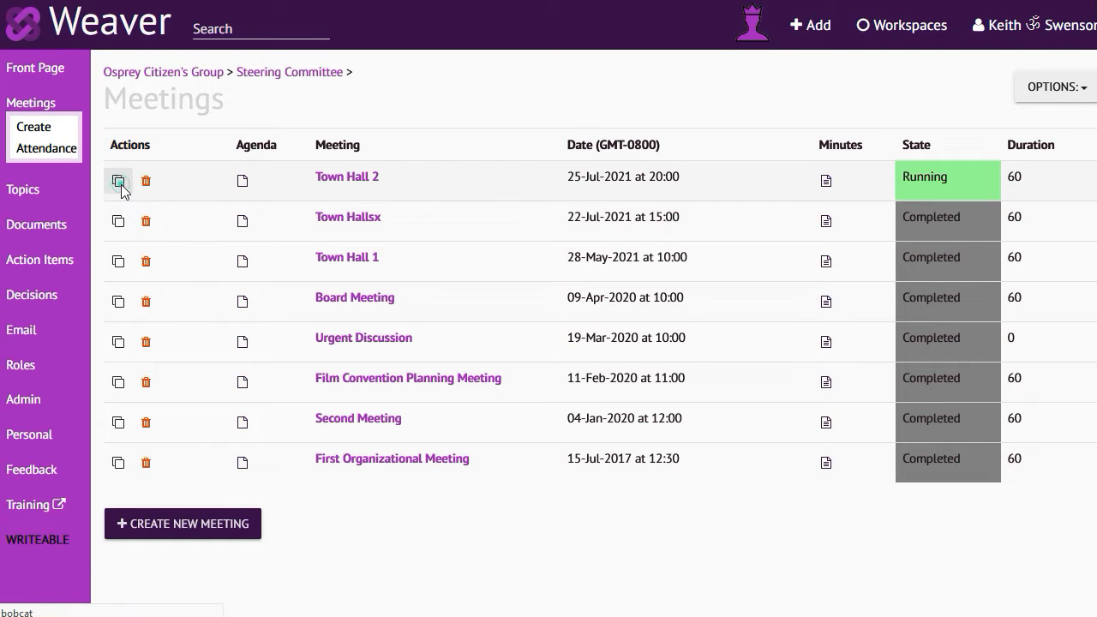
scroll(298, 266, down, 5)
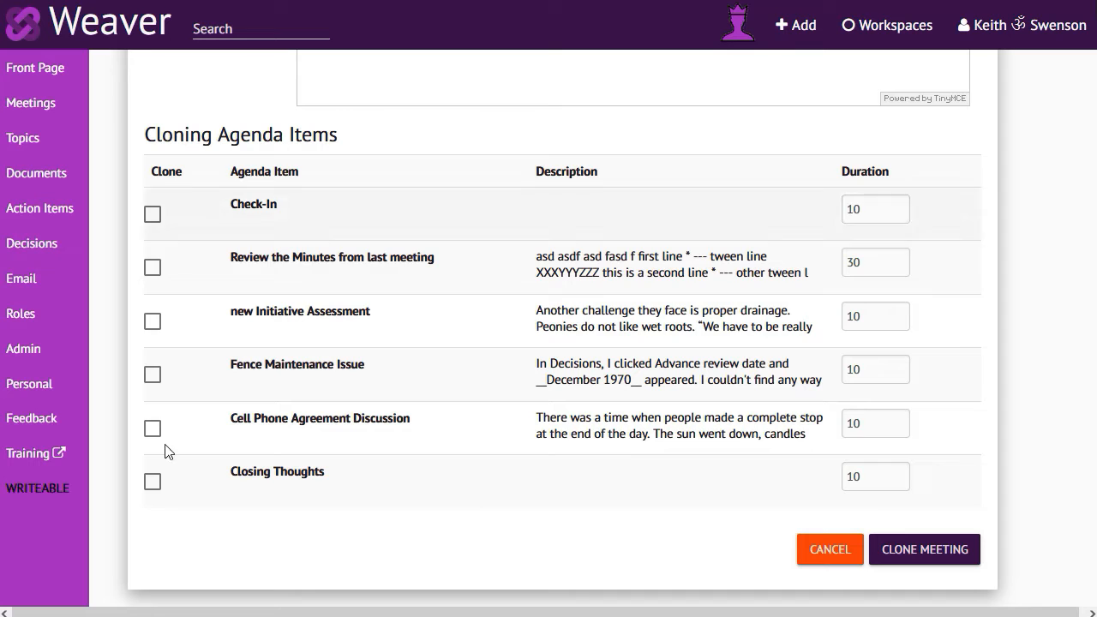
scroll(443, 354, up, 5)
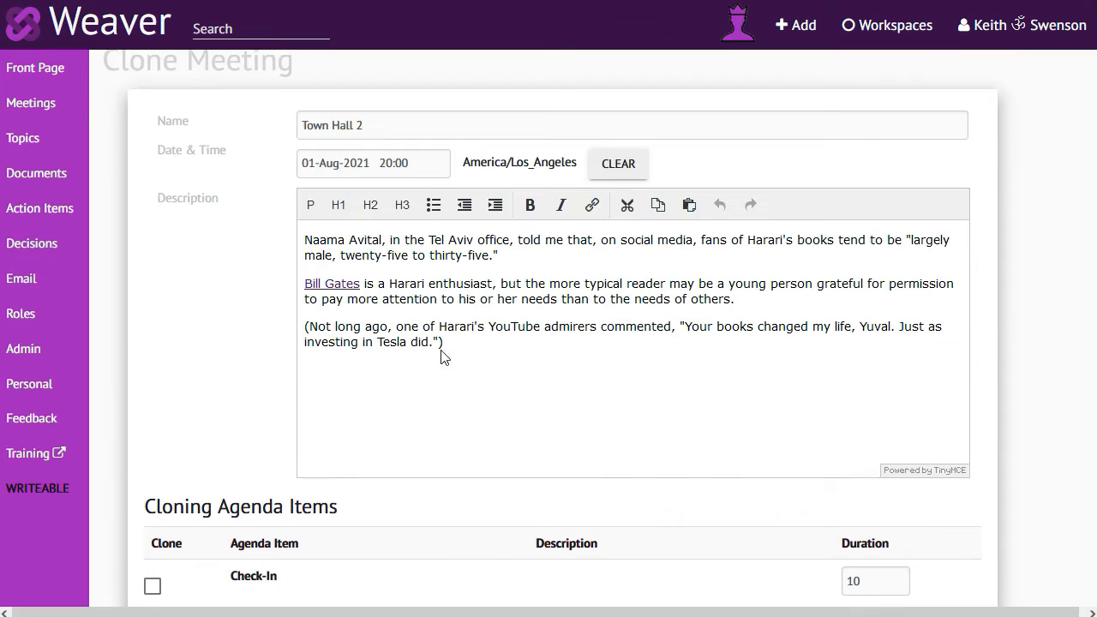
scroll(622, 494, down, 5)
click(827, 562)
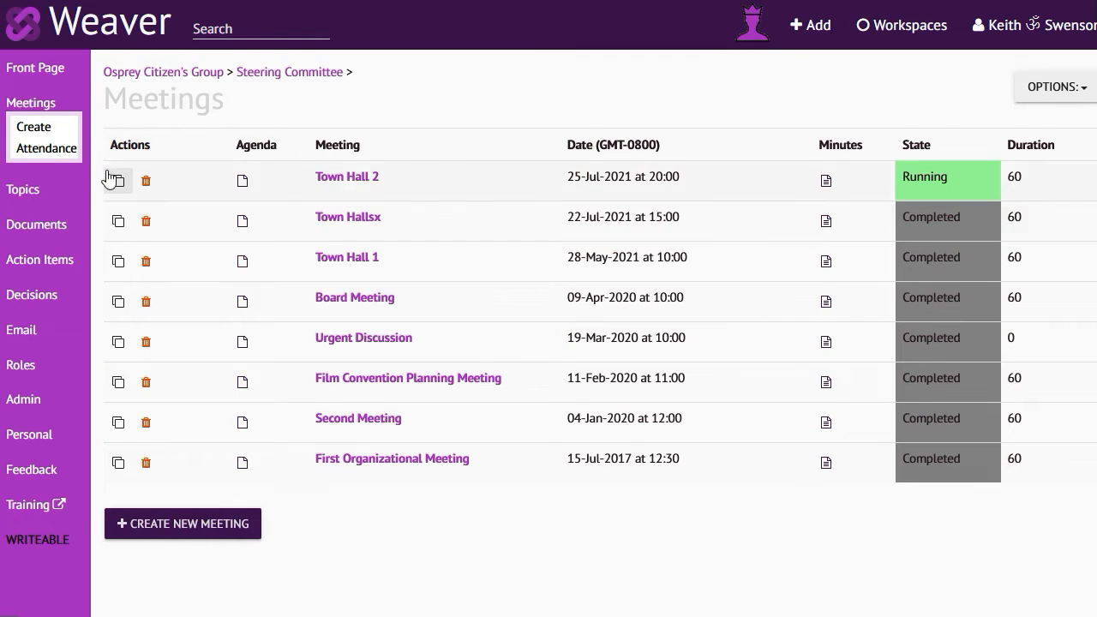
click(33, 130)
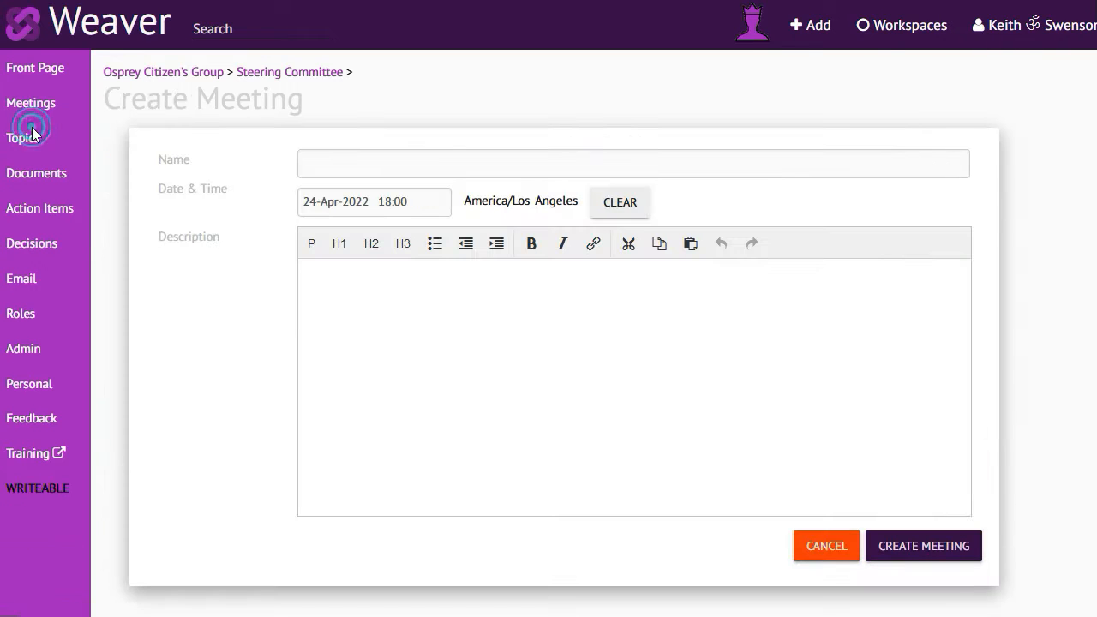
click(412, 164)
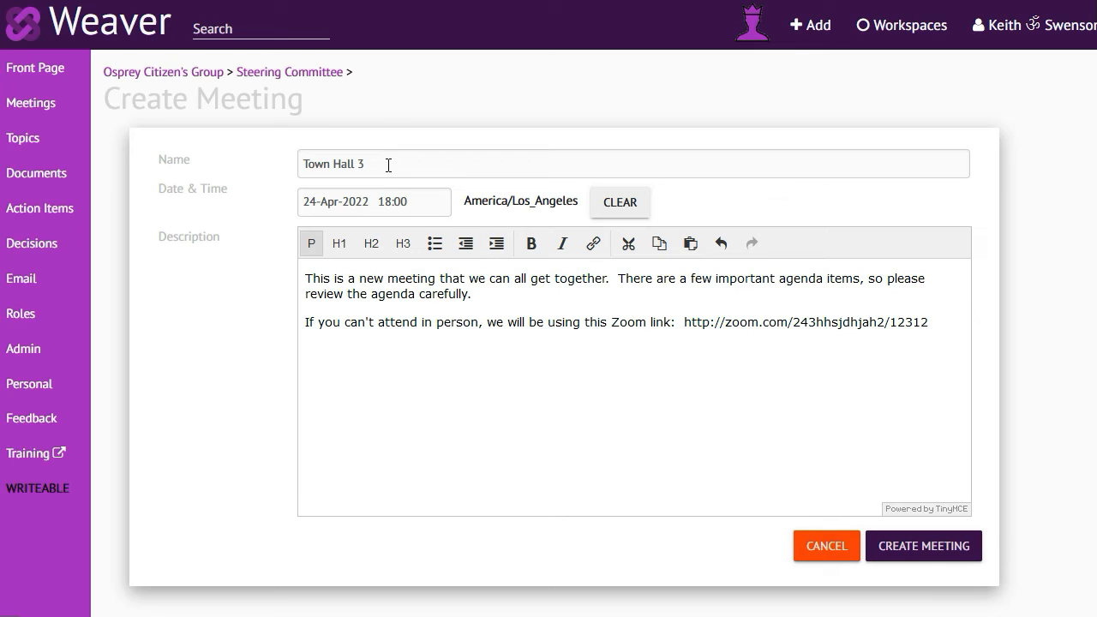
click(388, 165)
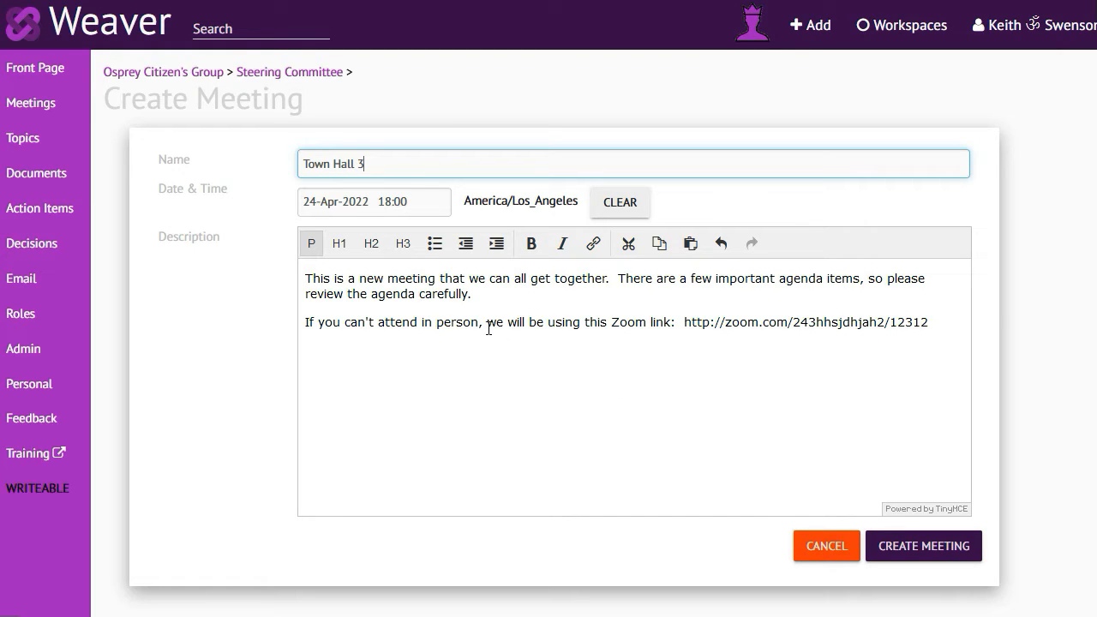
Set the meeting's date to 26-Apr-2022 and create the meeting.
click(378, 203)
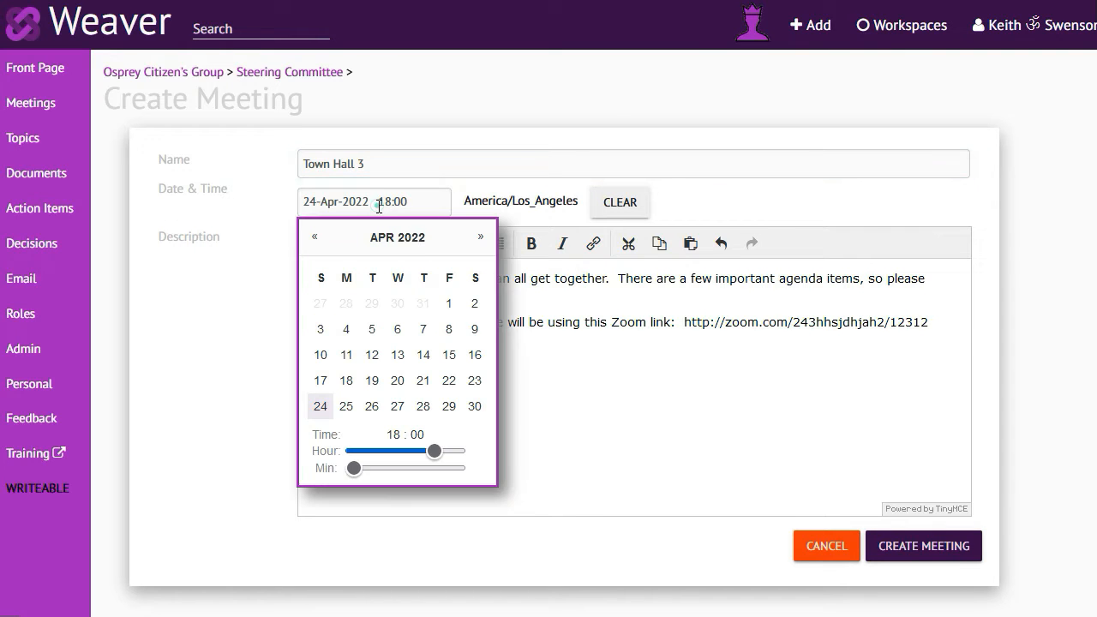
click(371, 408)
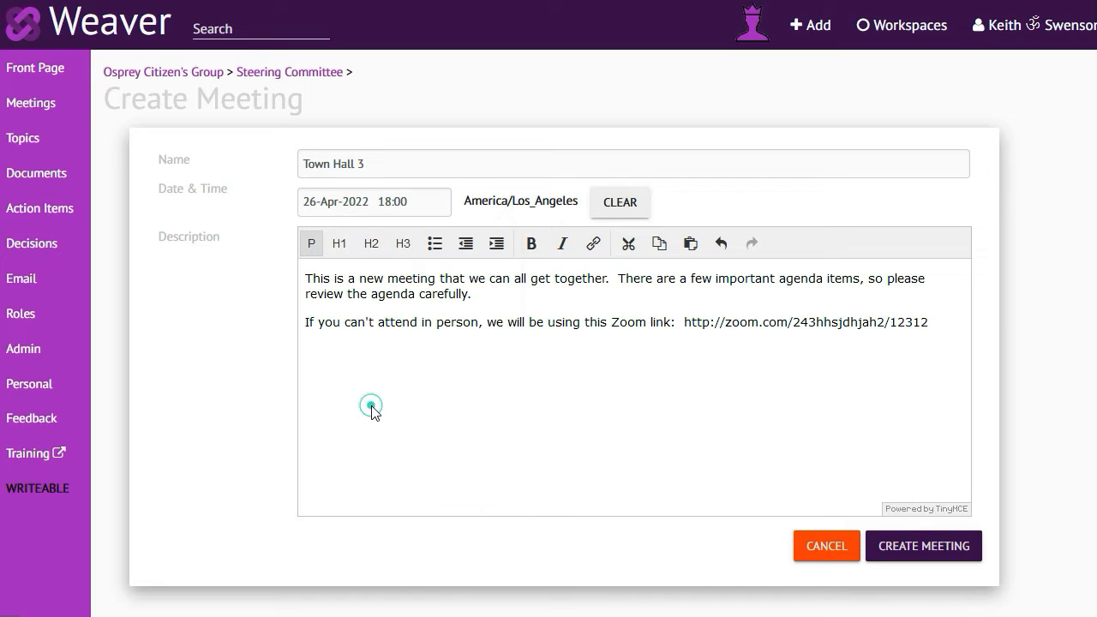
click(908, 561)
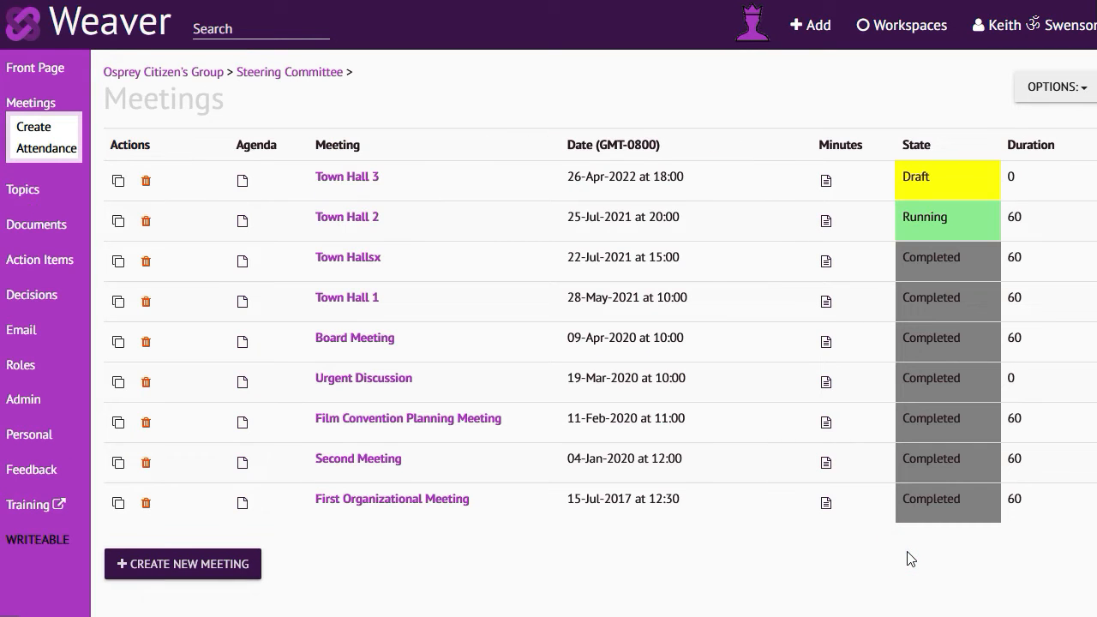
Open the Town Hall 3 meeting and set its total duration to 90 minutes.
click(347, 177)
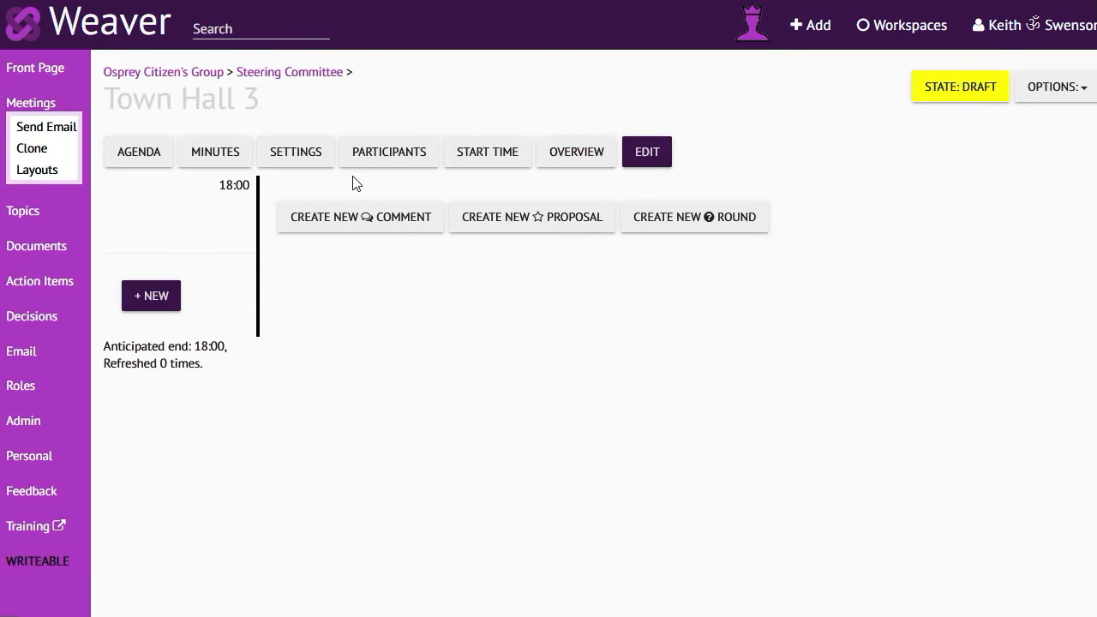
click(288, 151)
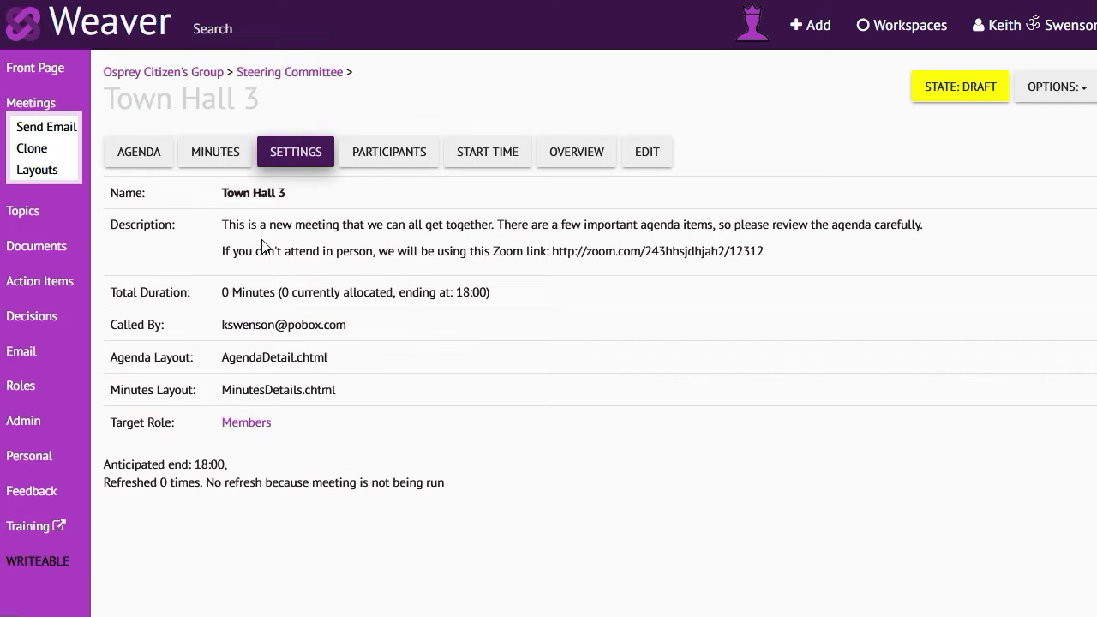
click(189, 299)
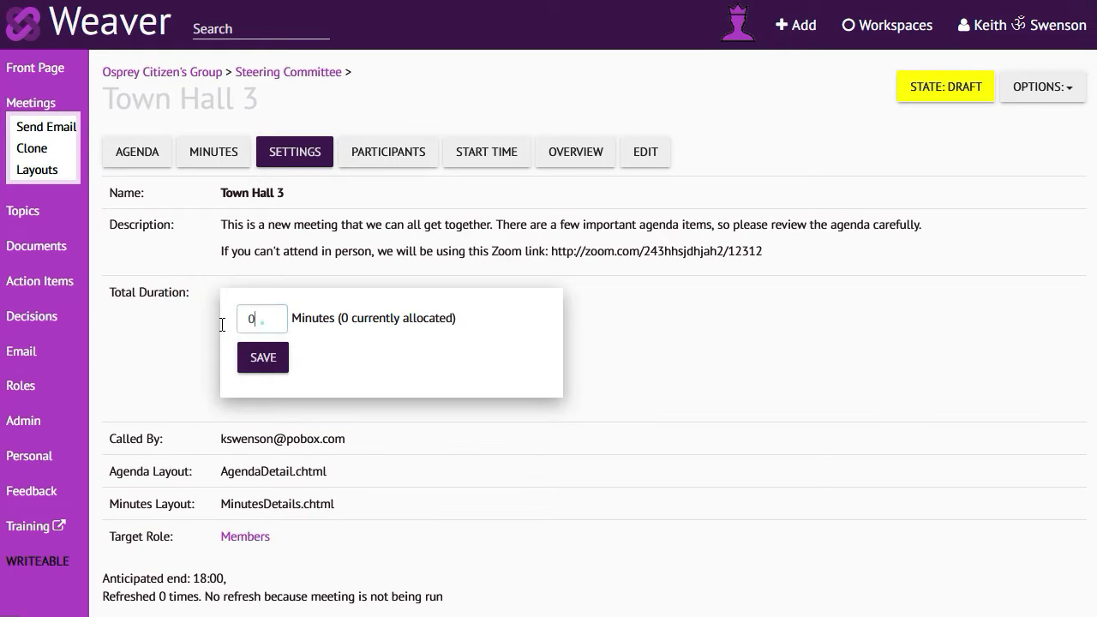
text(90)
click(260, 366)
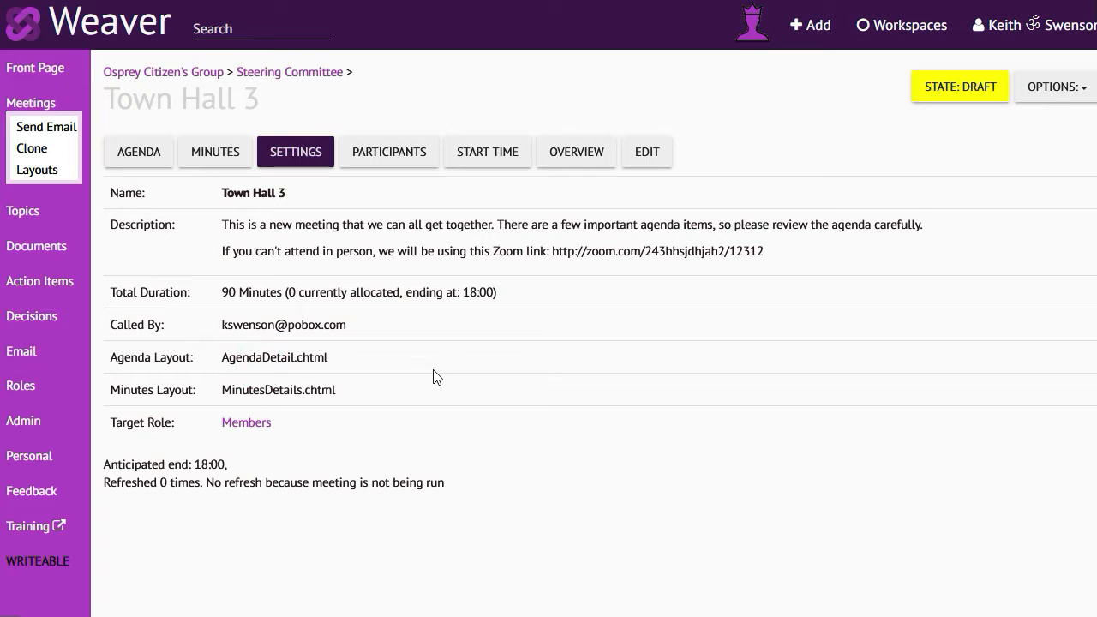
Add everyone from the Members role as participants of the Town Hall 3 meeting.
click(395, 165)
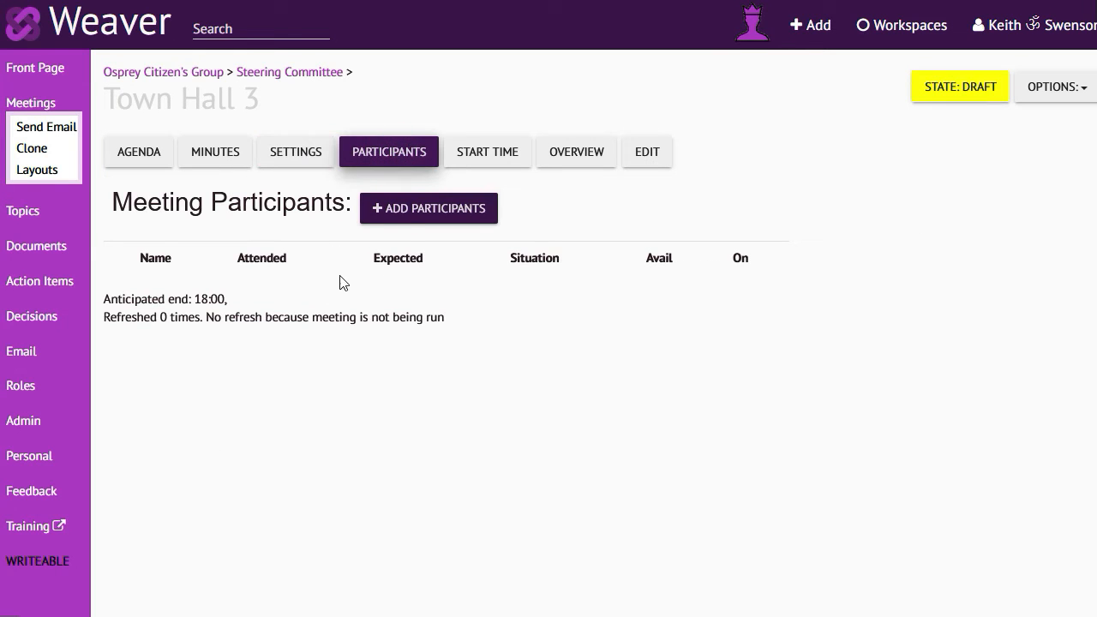
click(403, 213)
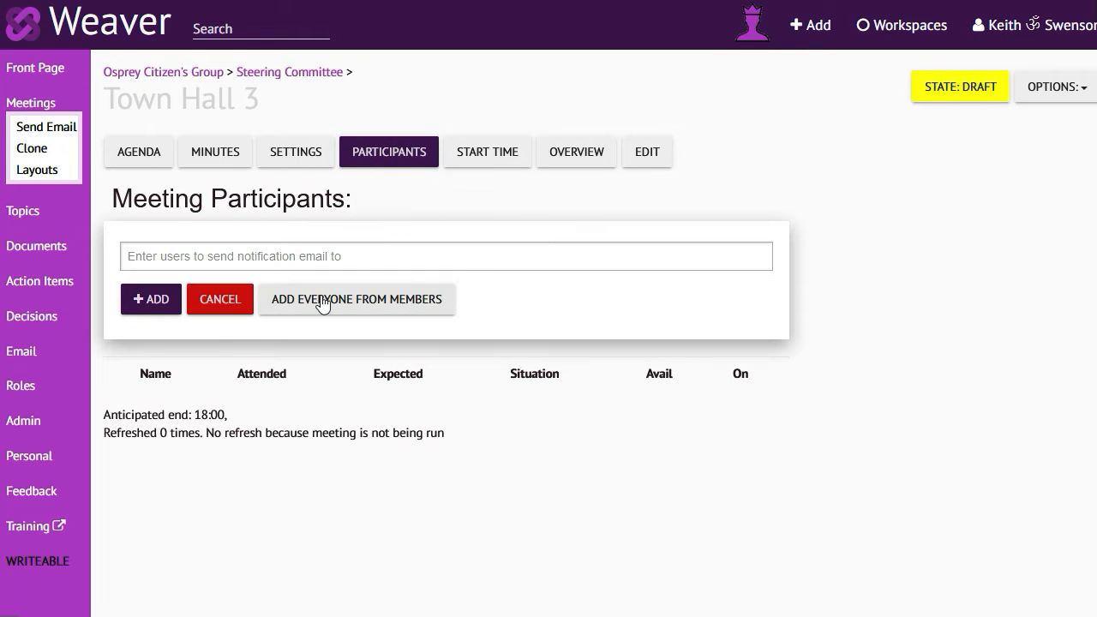
click(321, 299)
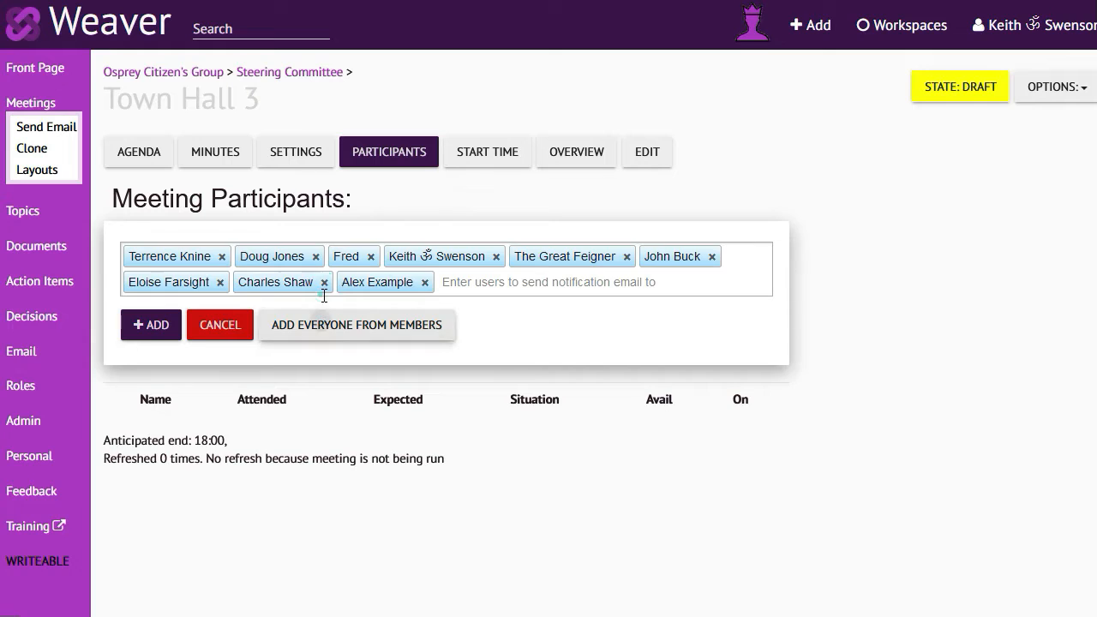
click(137, 329)
scroll(264, 409, down, 2)
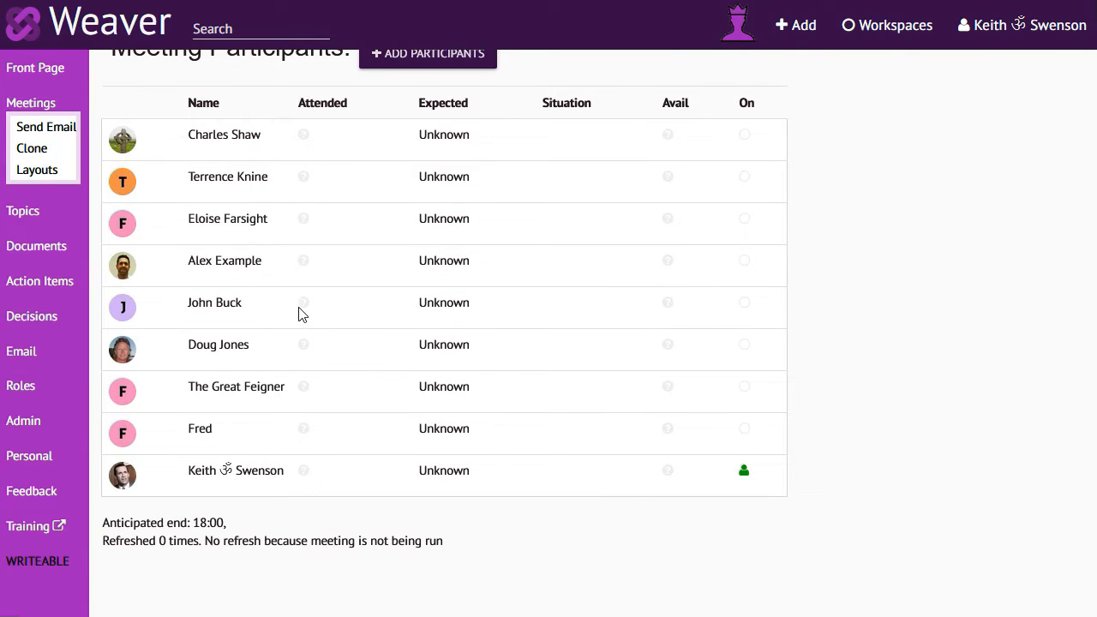
scroll(301, 313, up, 1)
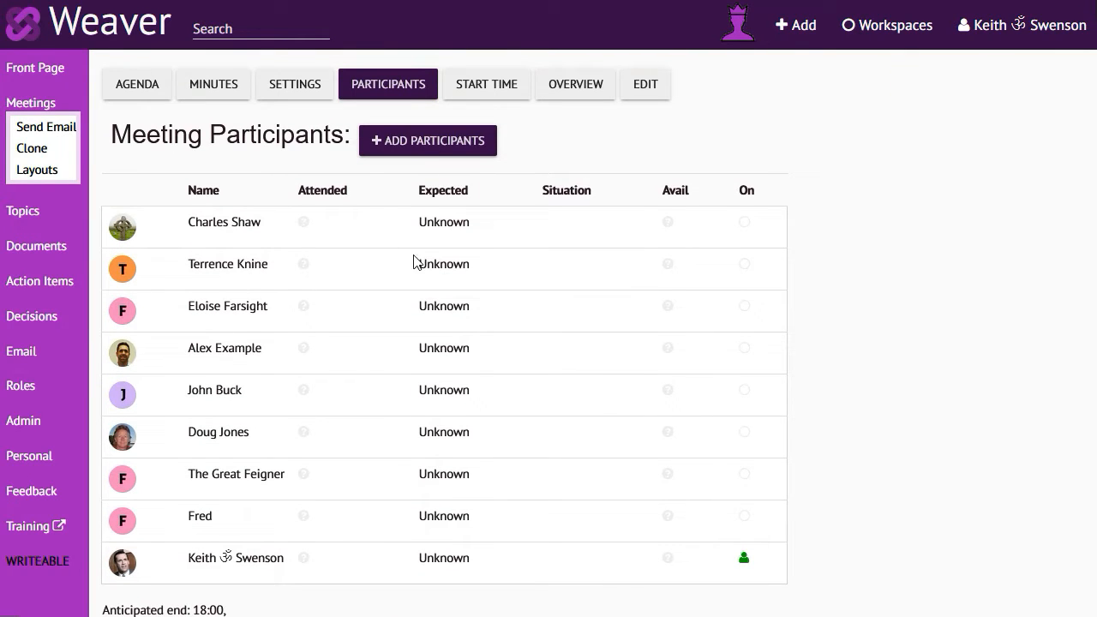
Set the third listed participant's expected attendance to Yes with the situation "certainly".
click(435, 311)
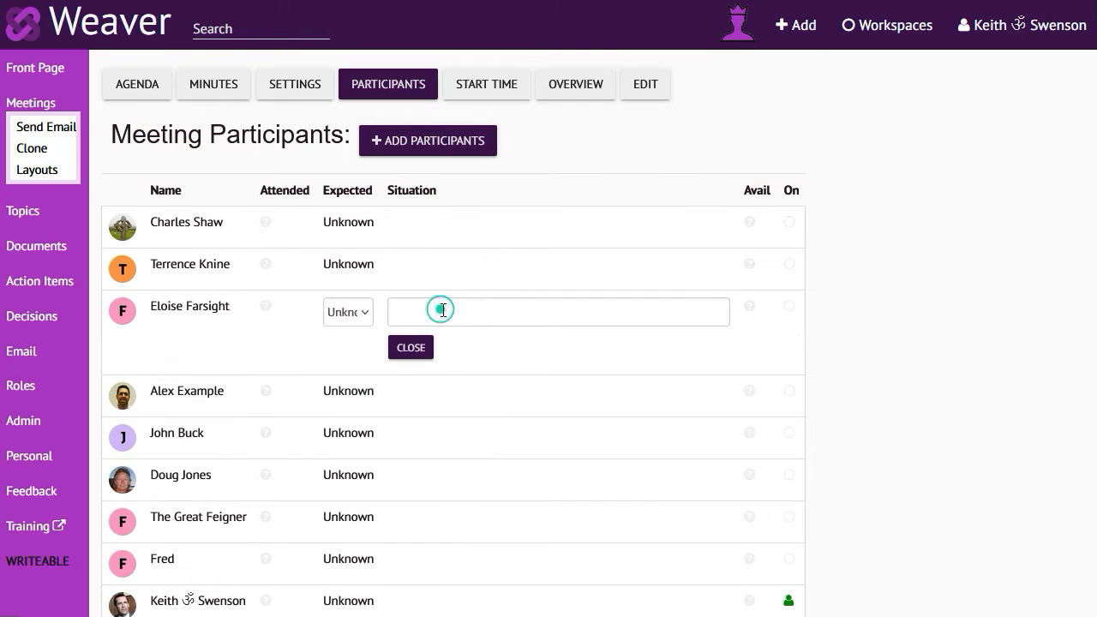
click(367, 317)
click(350, 363)
click(452, 311)
text(certainly)
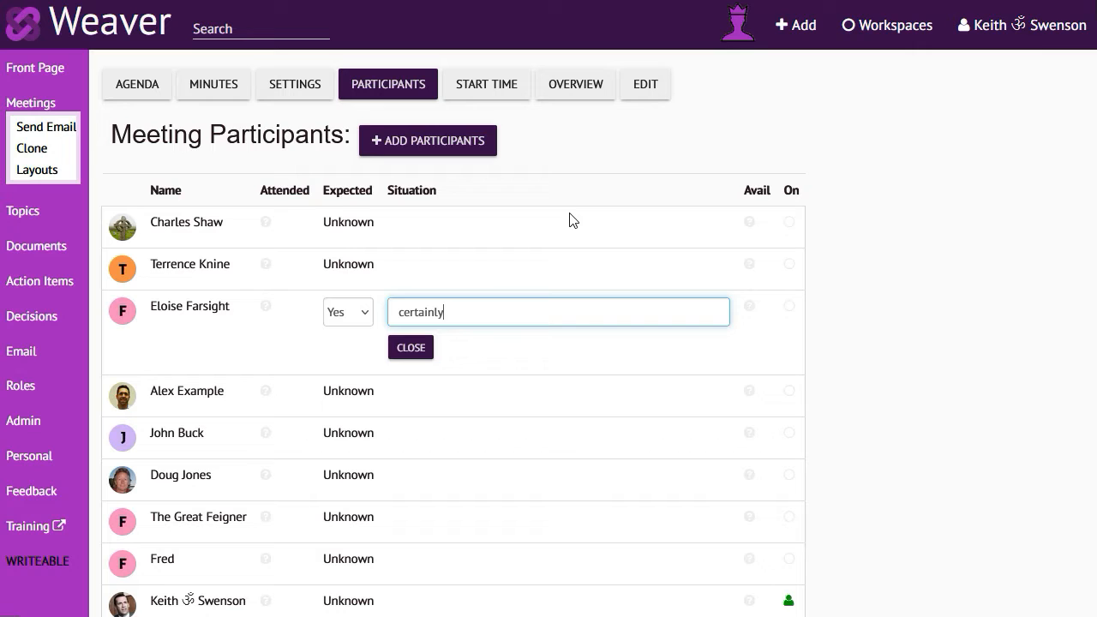
click(417, 350)
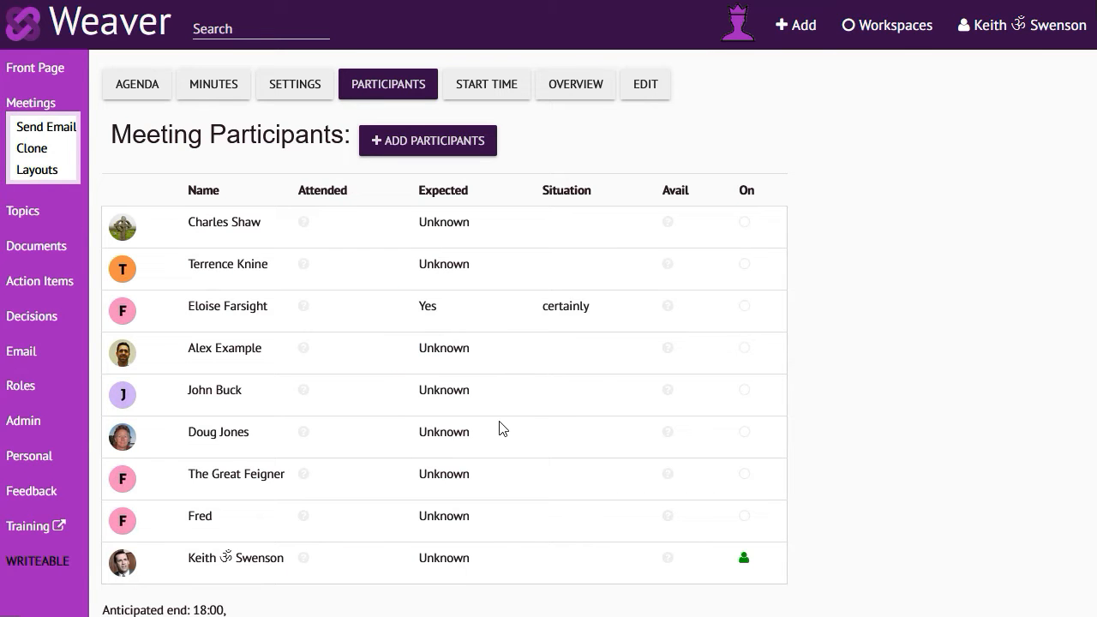
Set the fourth listed participant's expected attendance to No with the situation "Out of town".
click(447, 351)
click(361, 354)
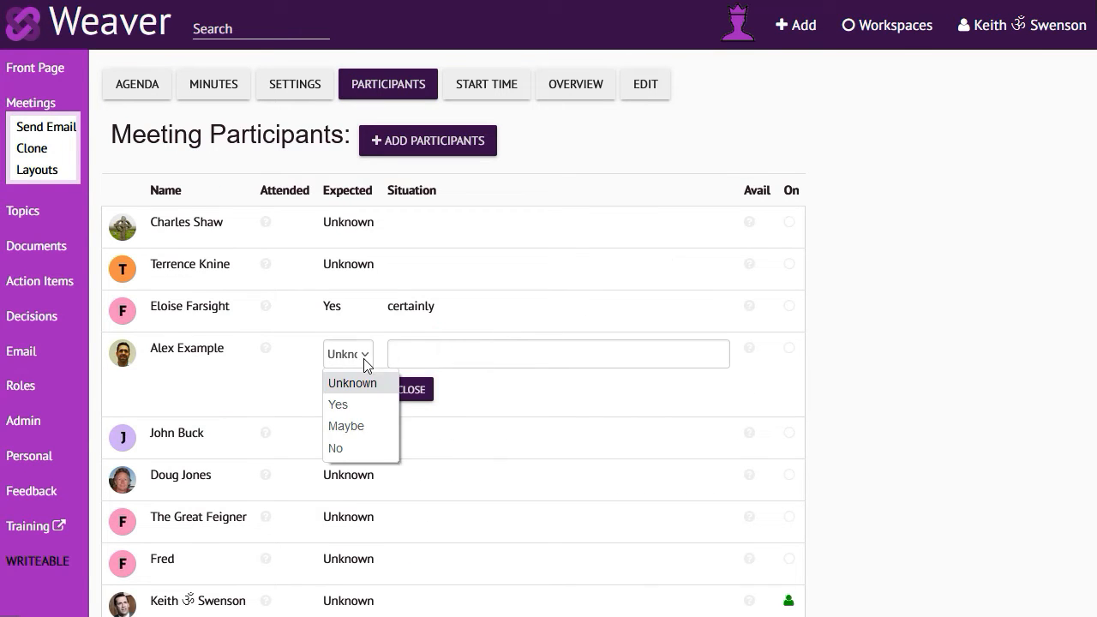
click(353, 446)
click(470, 353)
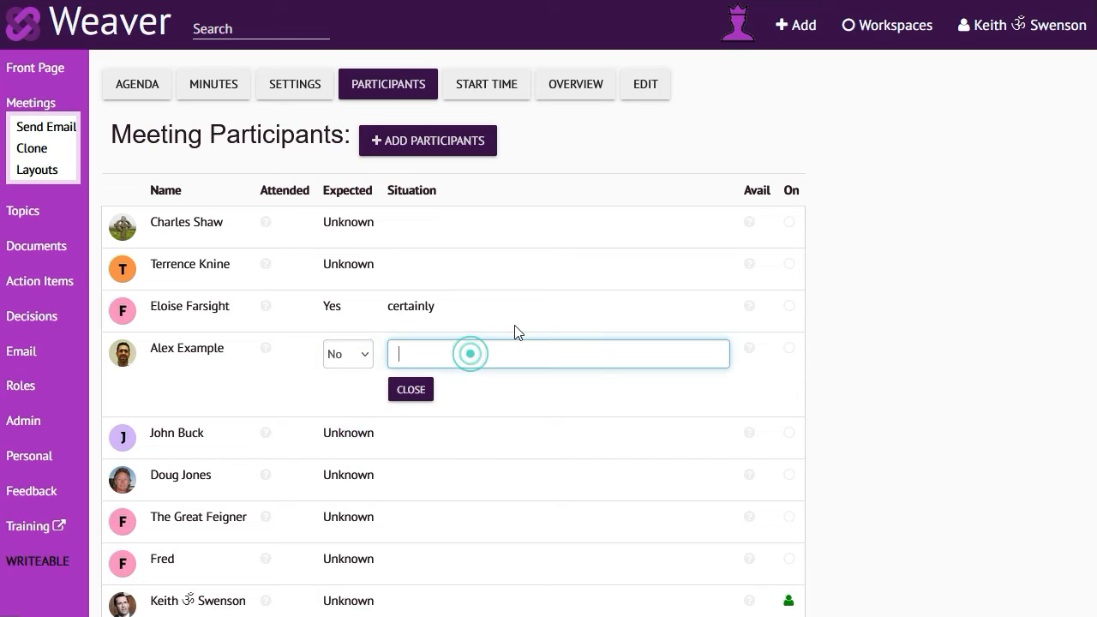
text(Out of town)
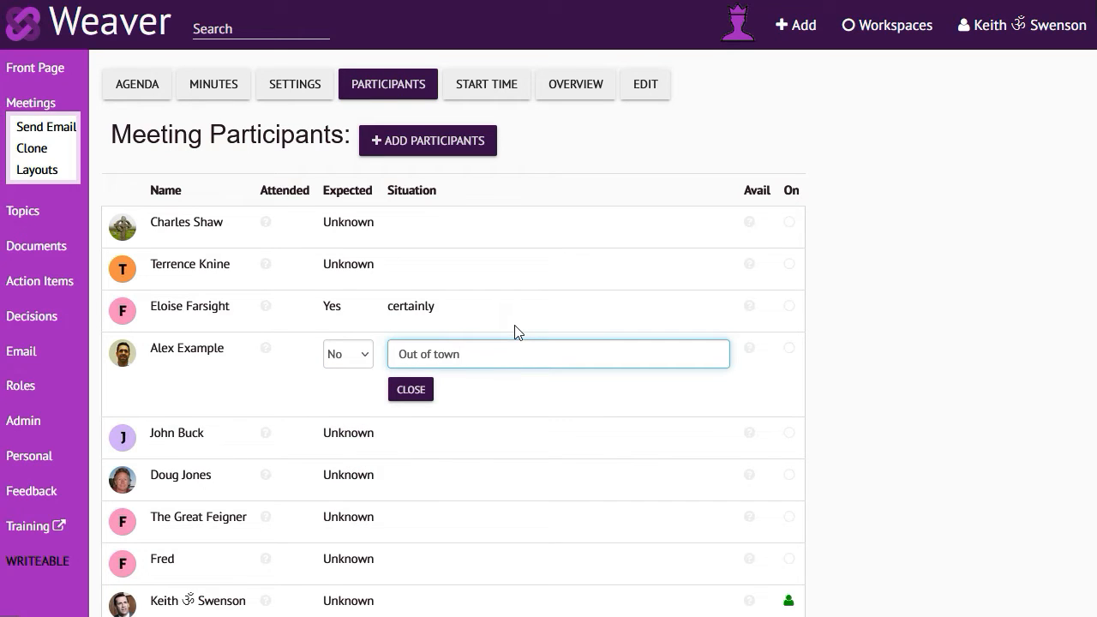
click(412, 392)
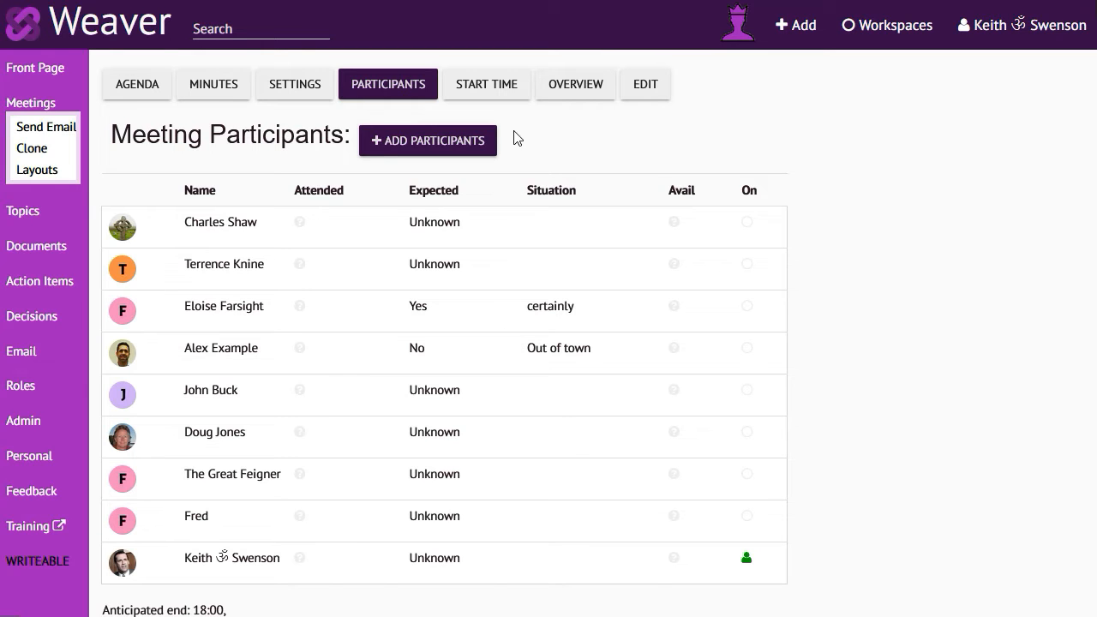
Open the meeting's scheduled start time for editing and inspect its date and hour settings.
click(495, 90)
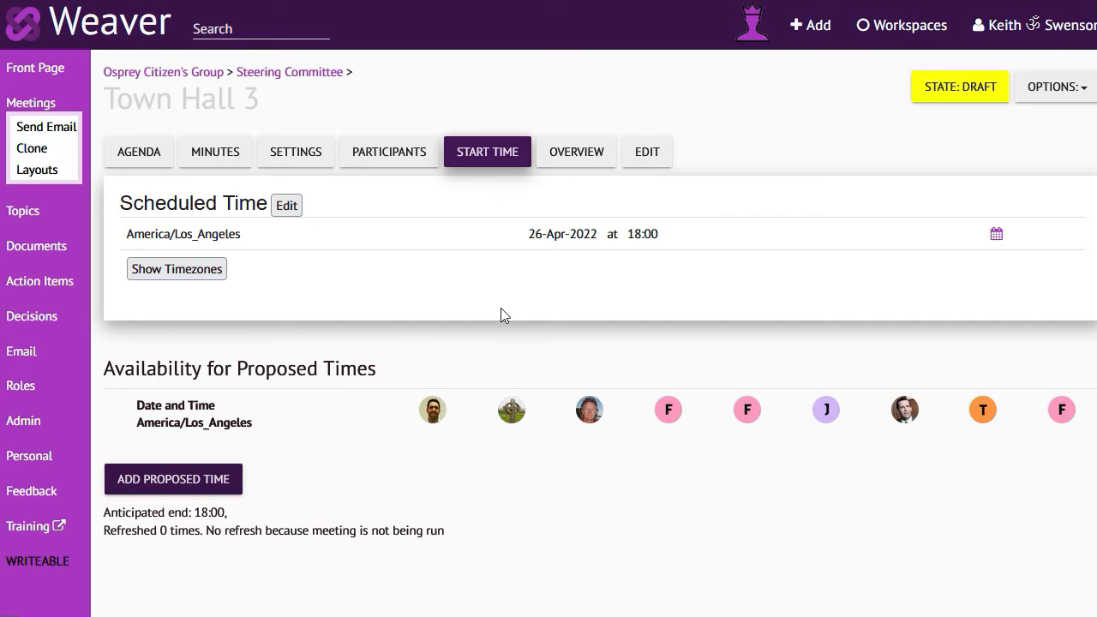
click(569, 232)
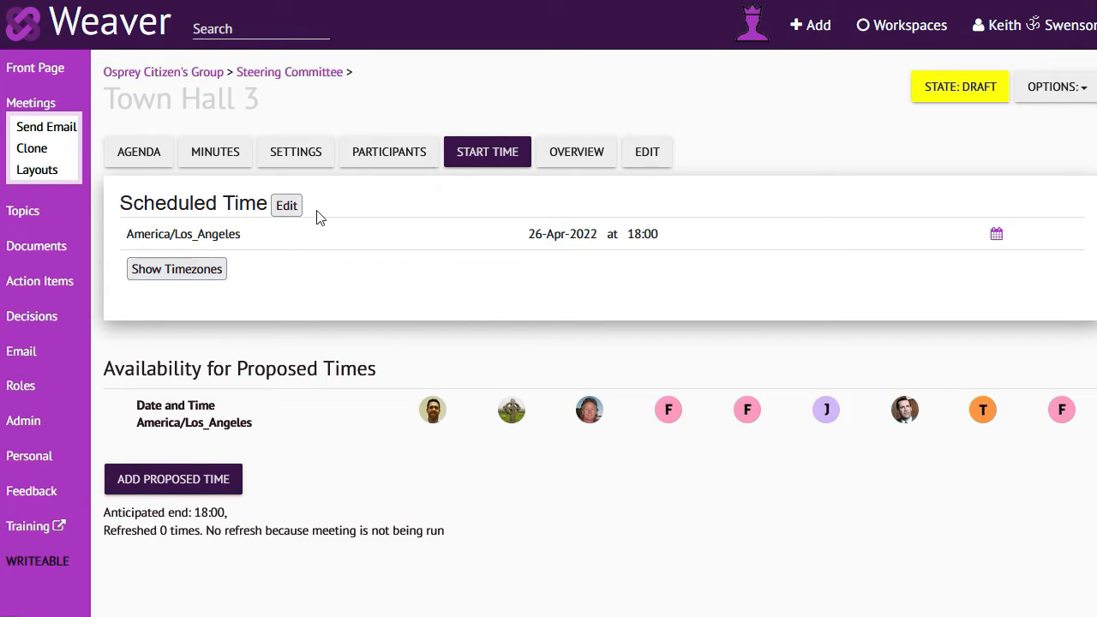
click(286, 205)
click(226, 246)
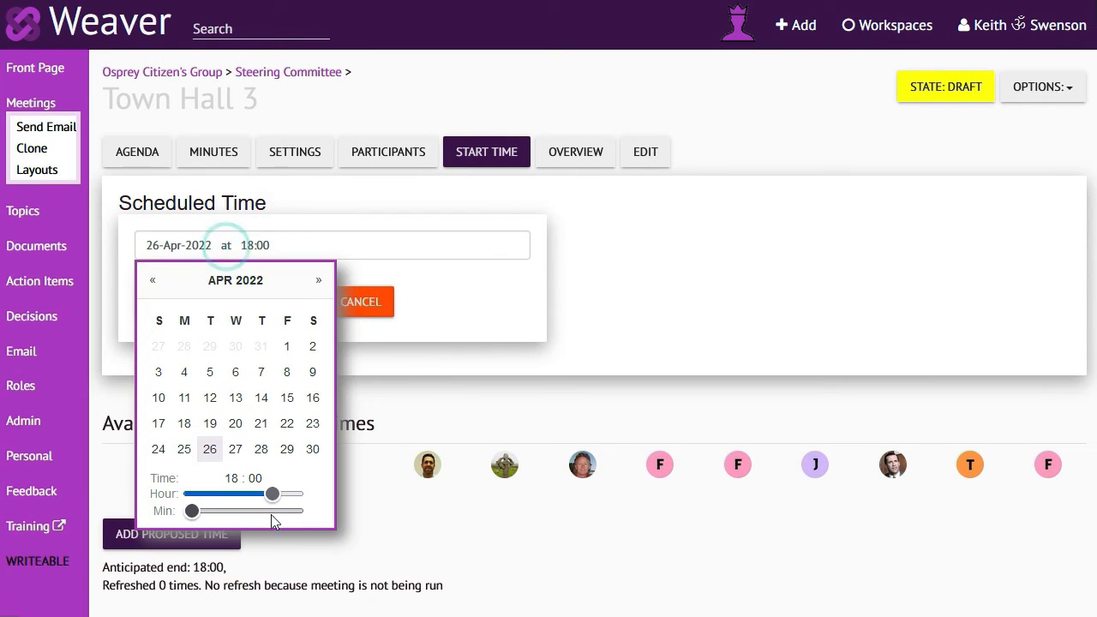
mouse_move(272, 494)
mouse_down()
mouse_move(262, 497)
mouse_move(274, 495)
mouse_up()
Add an agenda item named "Opening Round" to the meeting overview, with its Proposed status turned off.
click(573, 154)
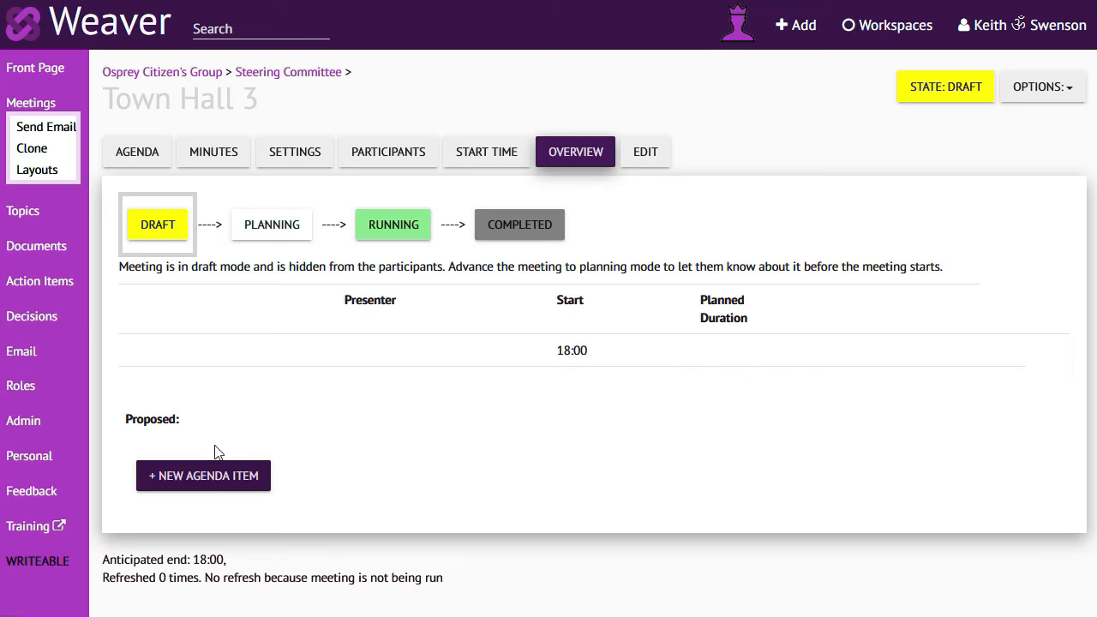
click(211, 480)
click(260, 146)
text(Opening Round)
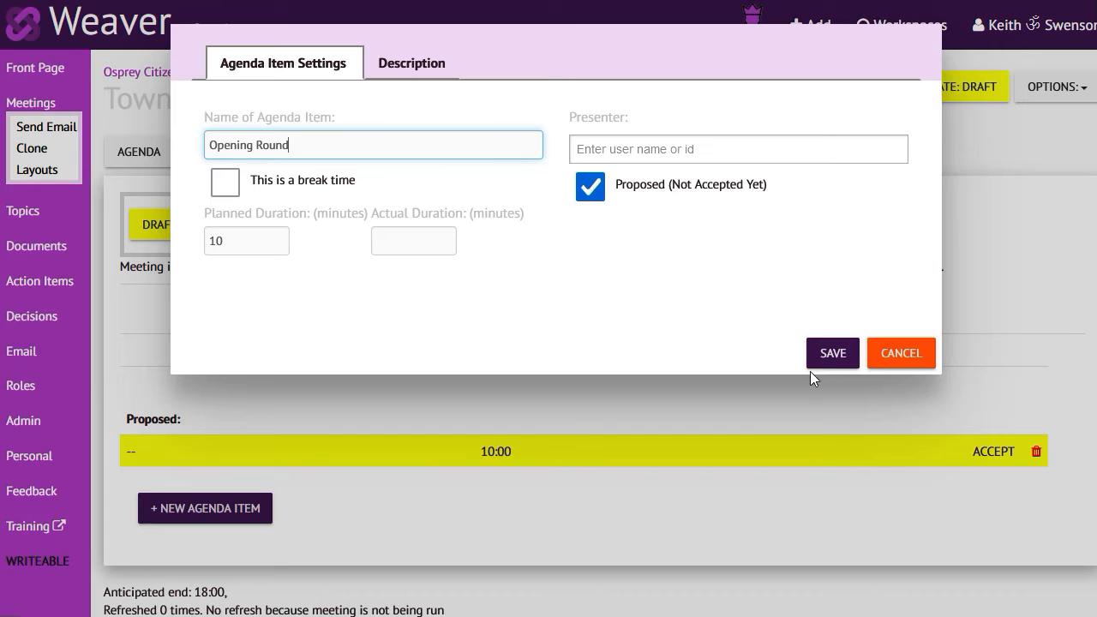
click(590, 186)
click(832, 353)
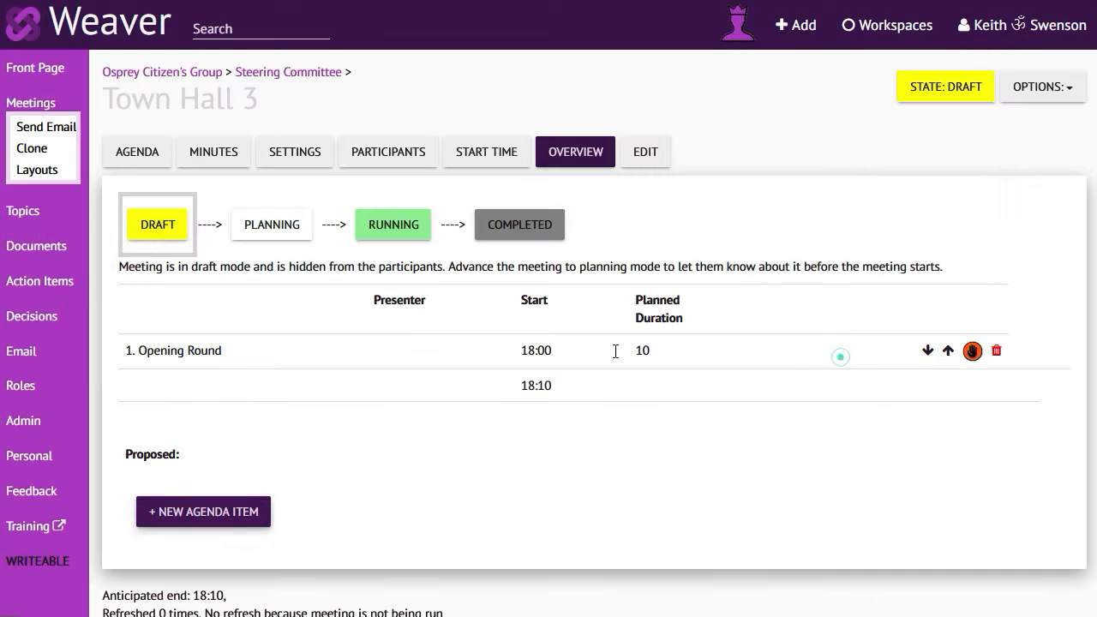
Add an agenda item named "Review the Minutes" that is not marked as proposed.
click(182, 526)
click(259, 145)
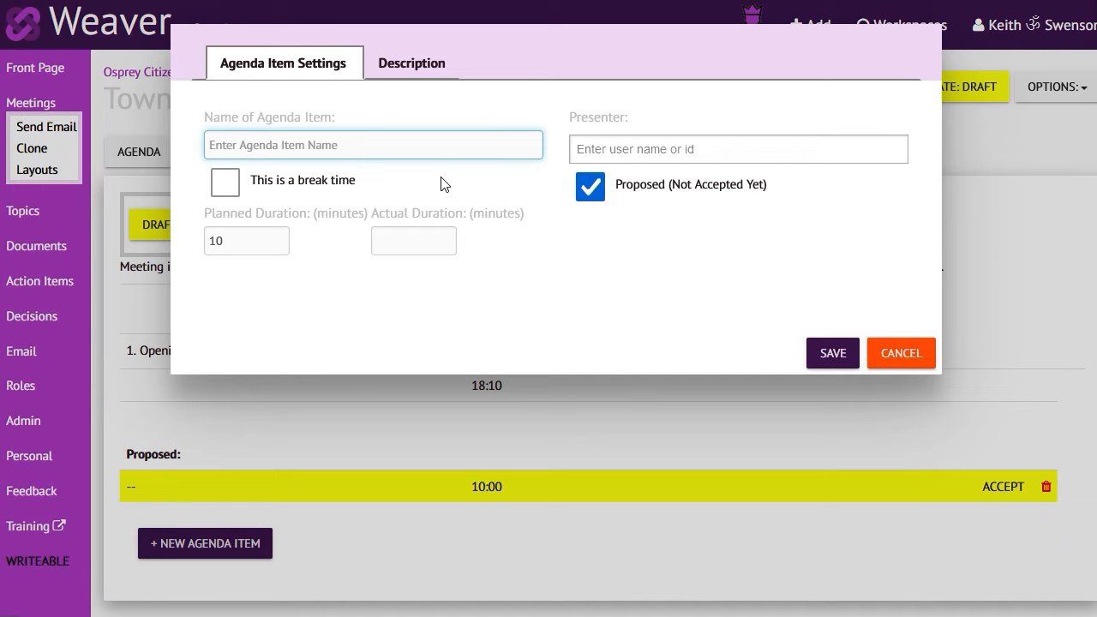
text(Review the Minutes)
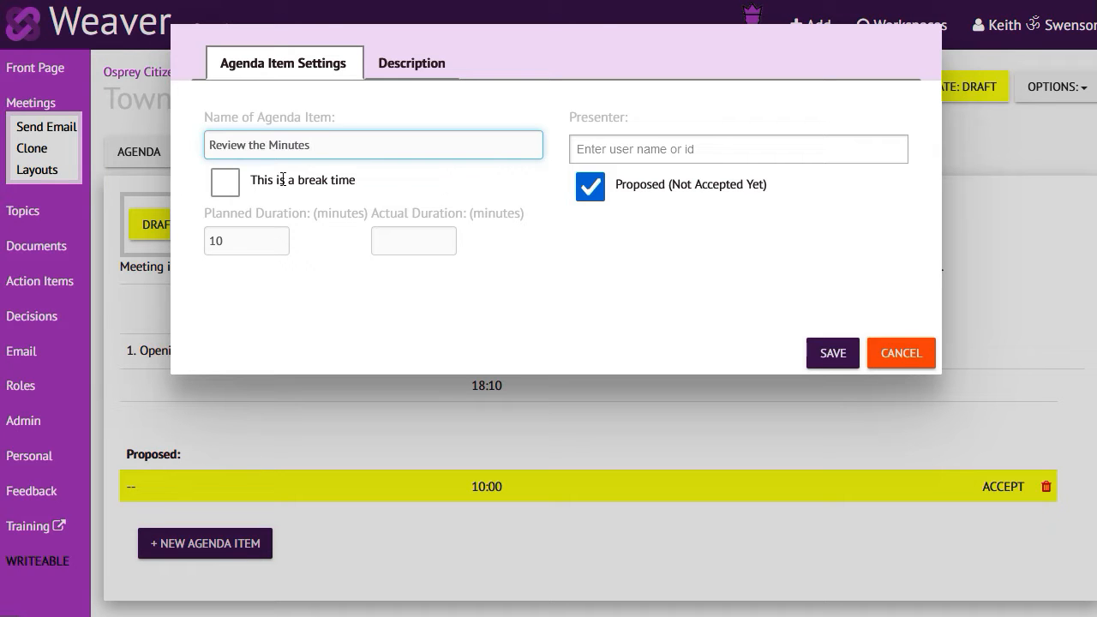
click(584, 187)
click(828, 355)
Add an agenda item named "New Initiative" with an assigned presenter and without the Proposed mark.
click(266, 132)
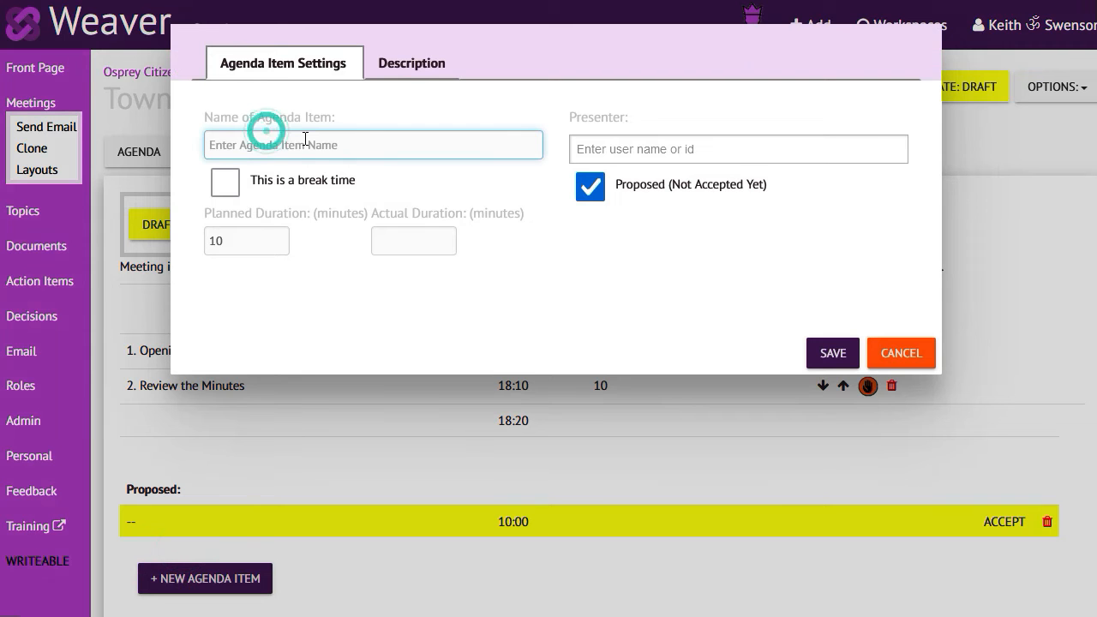
text(New Initia)
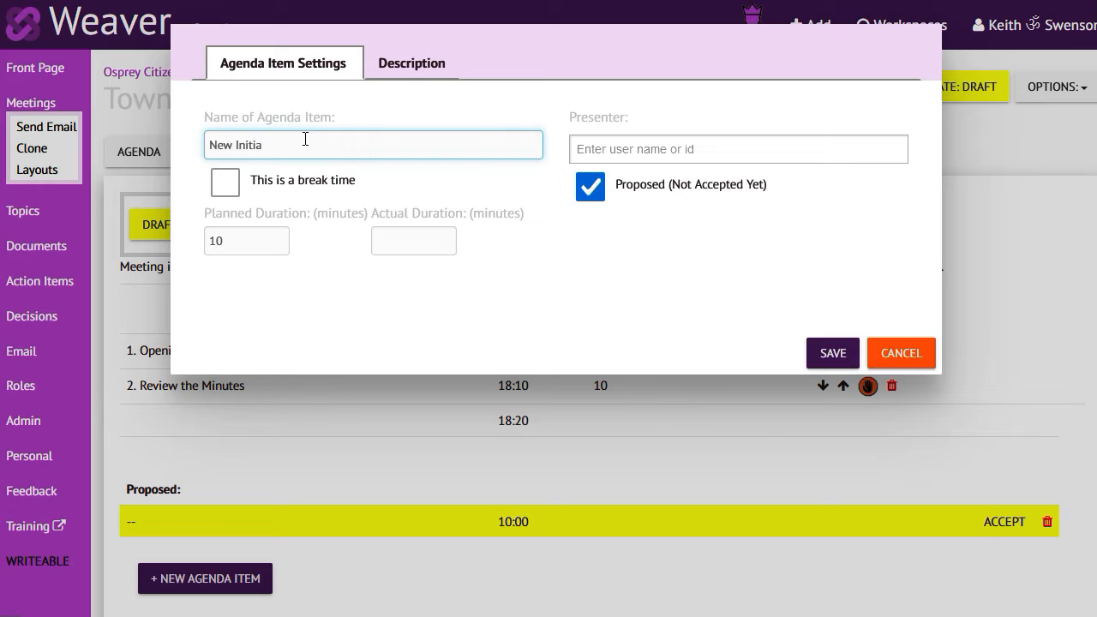
text(tive)
click(600, 195)
click(827, 353)
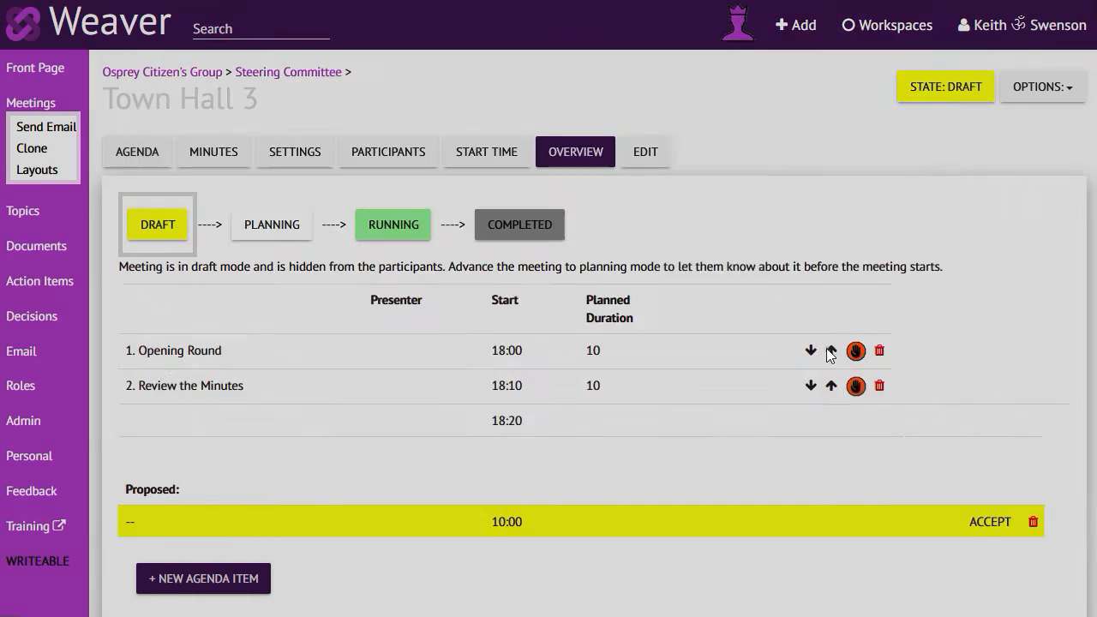
Add a non-proposed agenda item named "Fence Maintenance" and assign a presenter from the names matching "a".
click(225, 588)
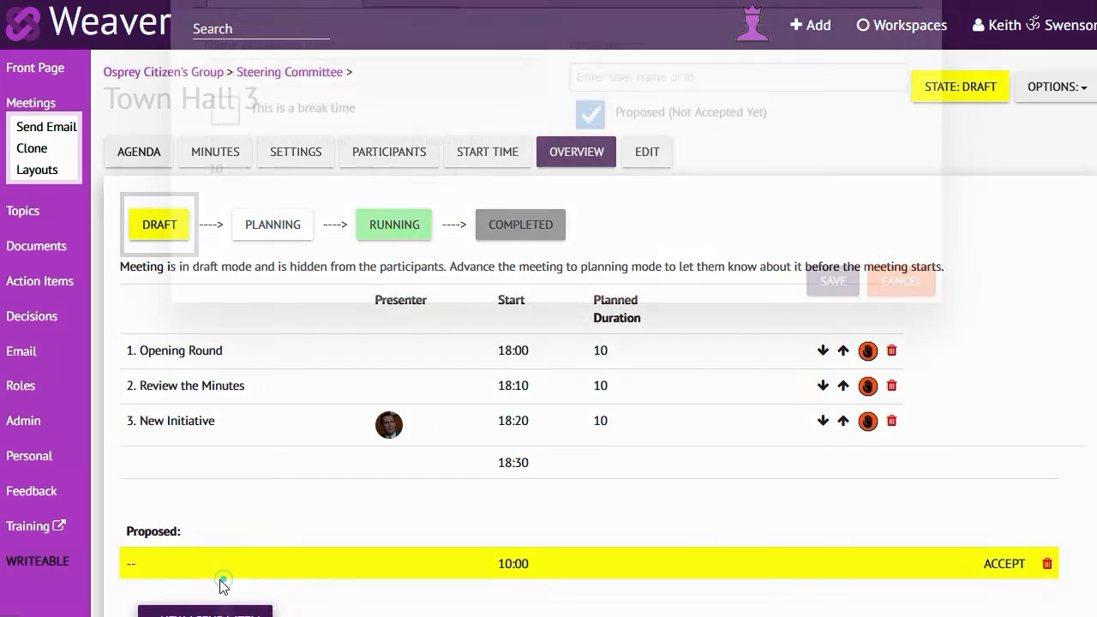
click(295, 142)
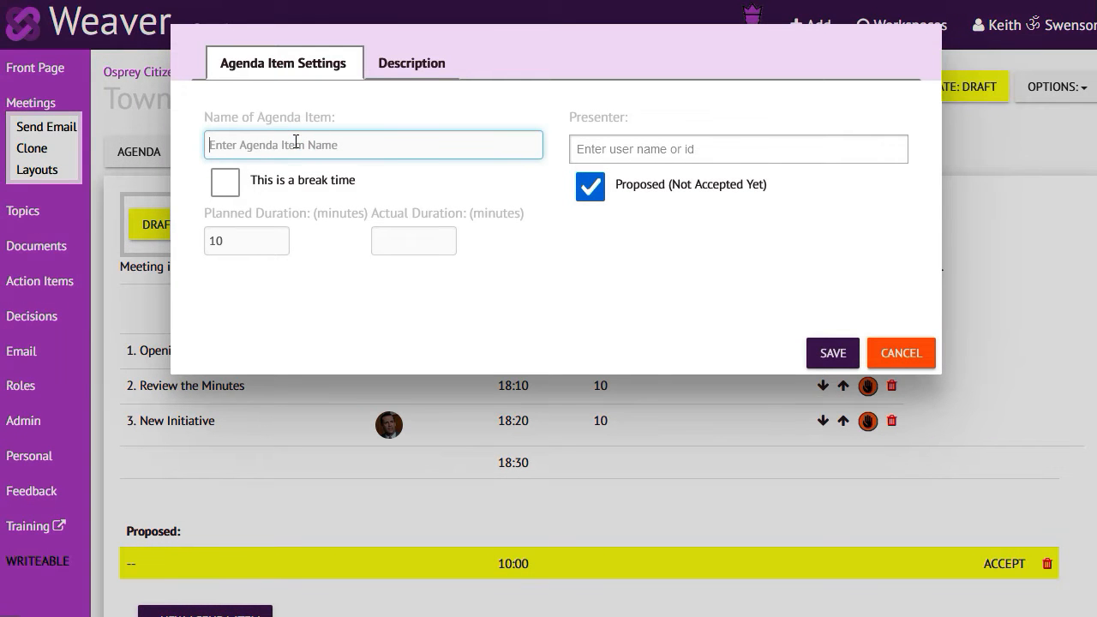
text(Fence Maintenance)
click(590, 185)
click(591, 149)
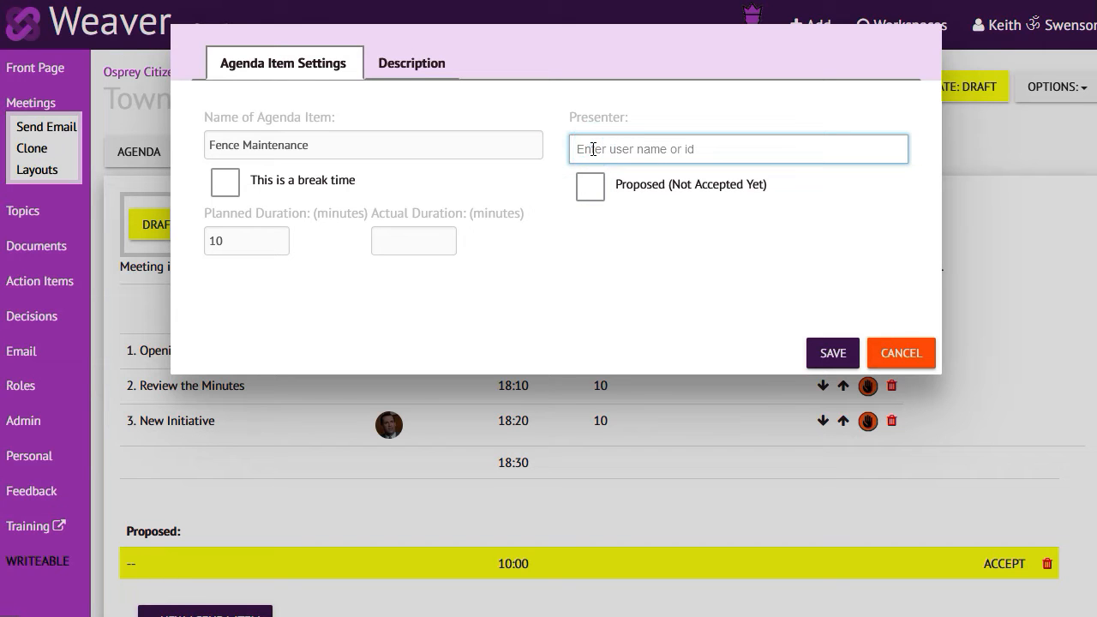
text(a)
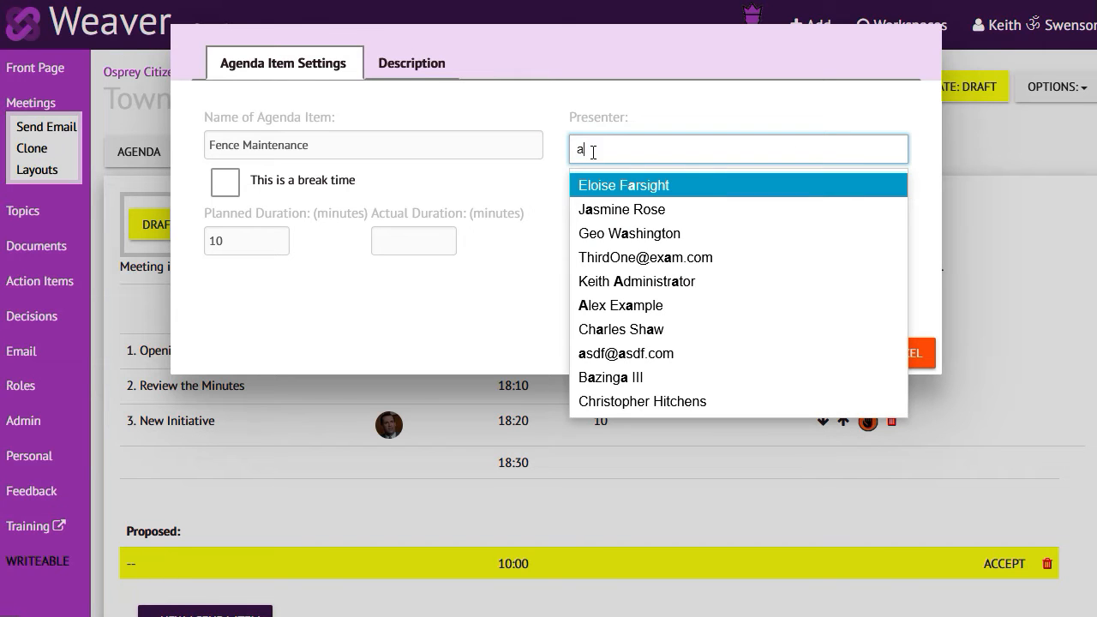
click(605, 307)
click(832, 351)
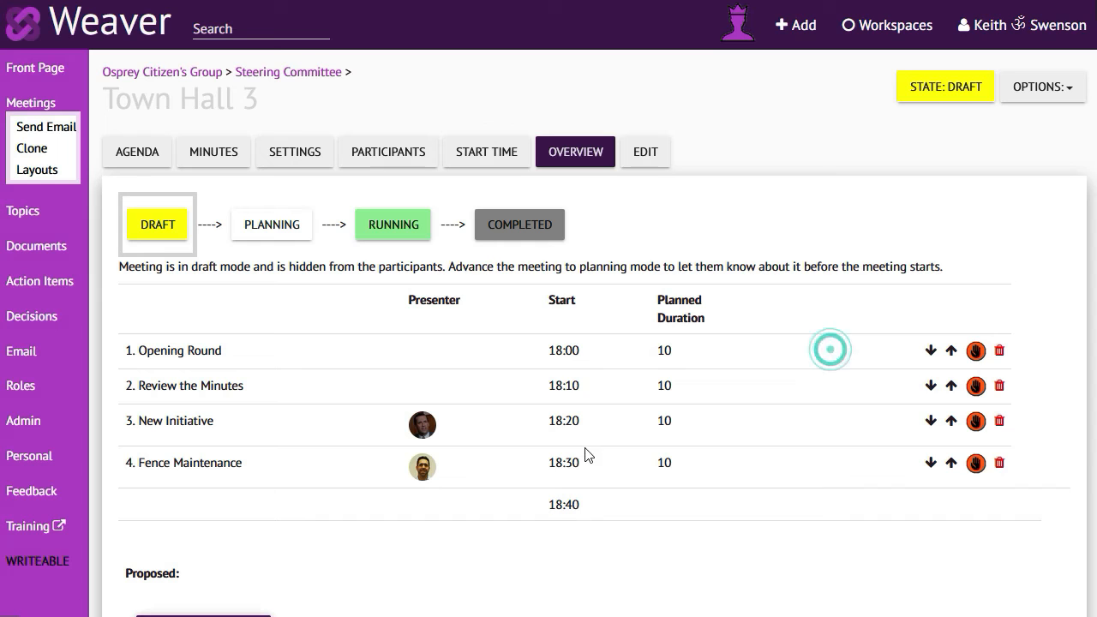
Add a non-proposed agenda item named "Cell Phone Plan" with the administrator account and the signed-in user as presenters.
click(191, 514)
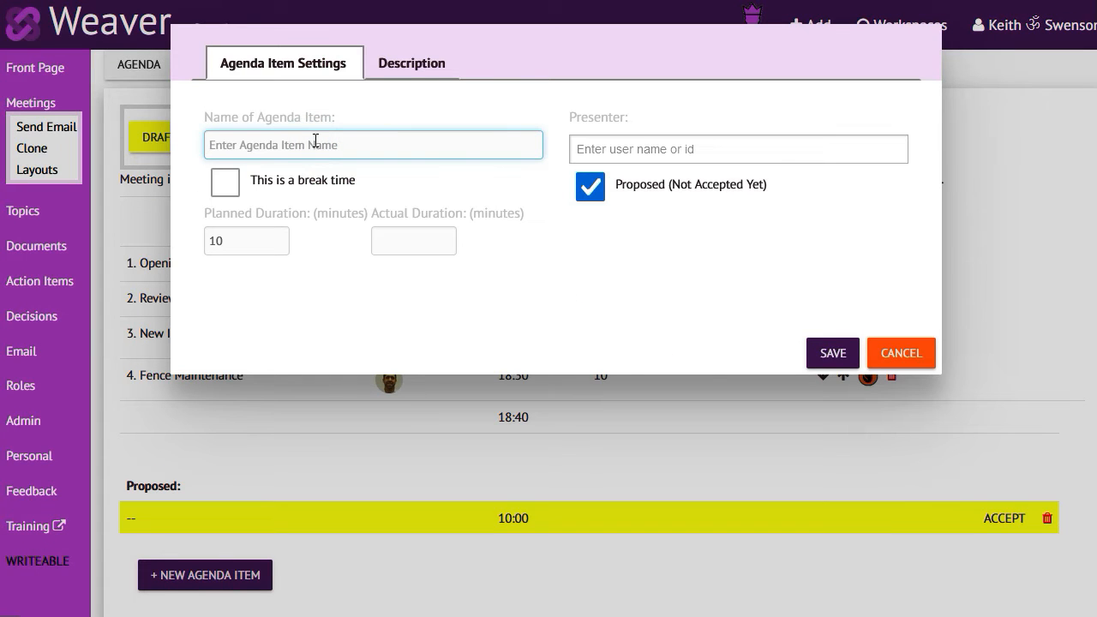
text(Cell Phone Plan)
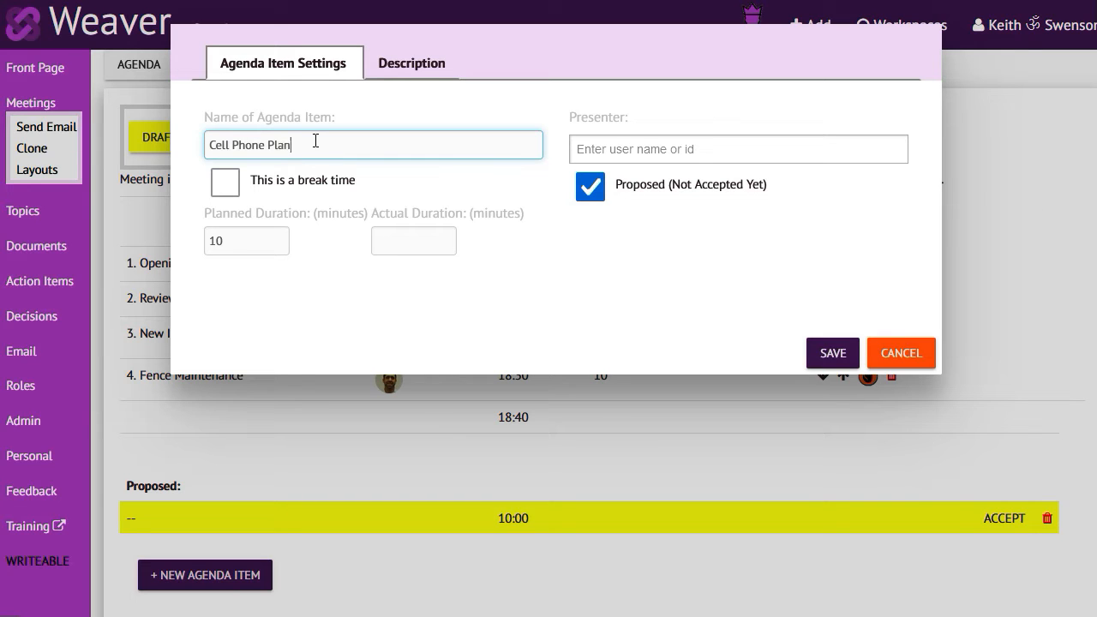
click(589, 187)
click(589, 151)
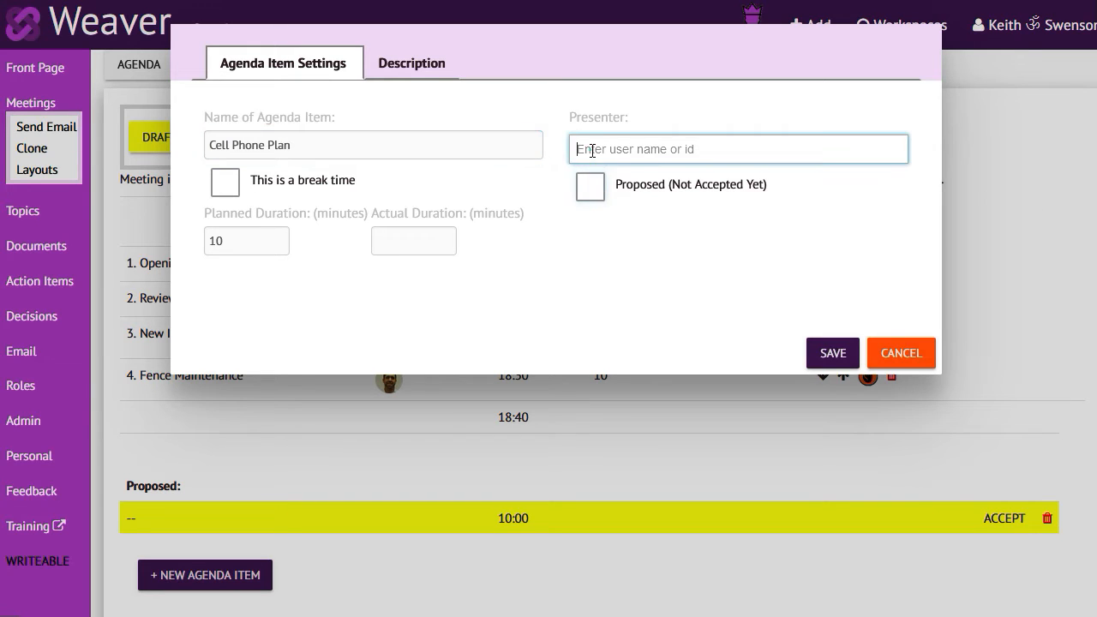
text(k)
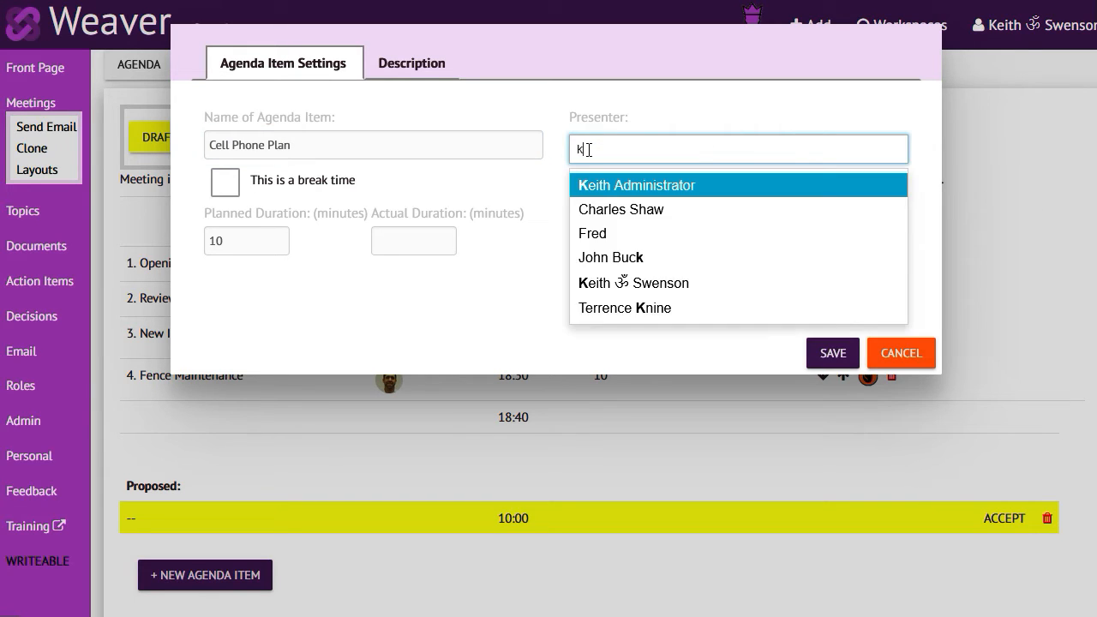
click(593, 182)
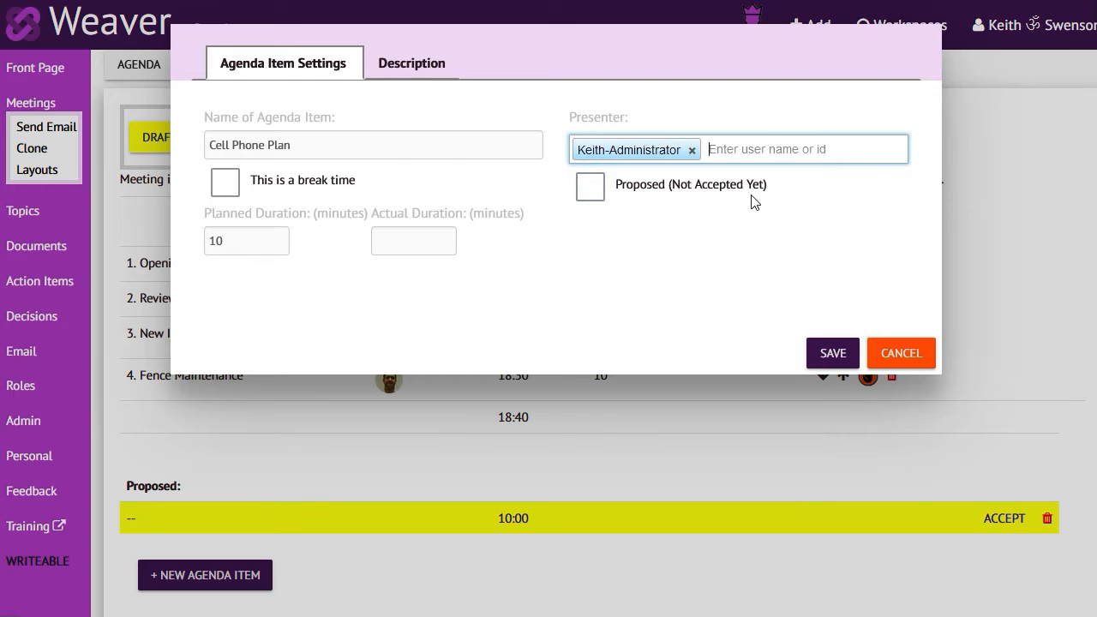
text(k)
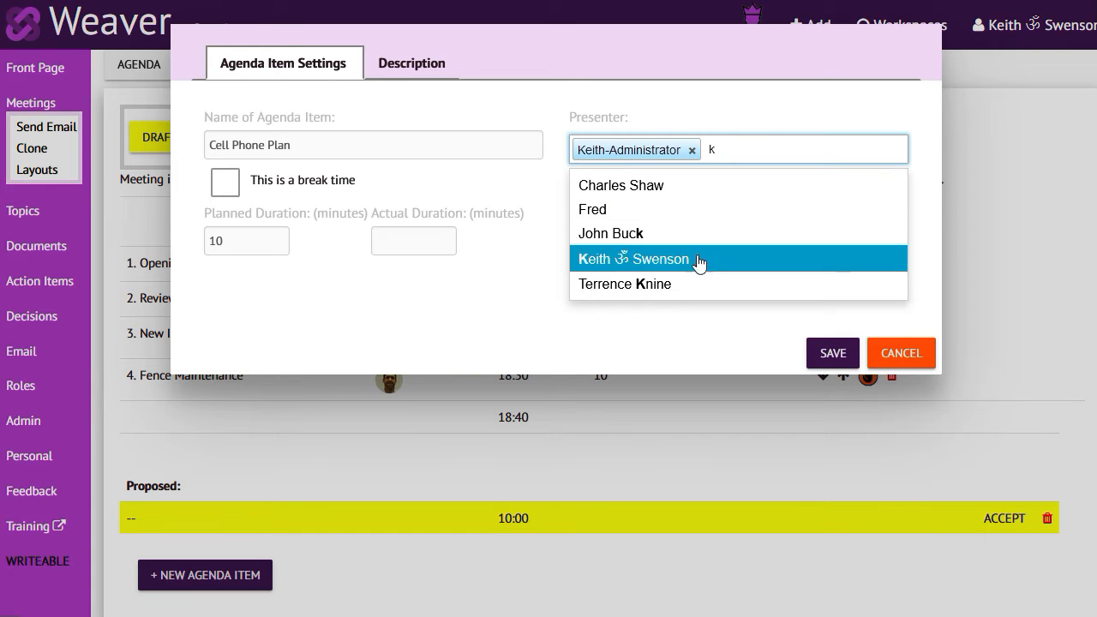
click(696, 259)
click(825, 355)
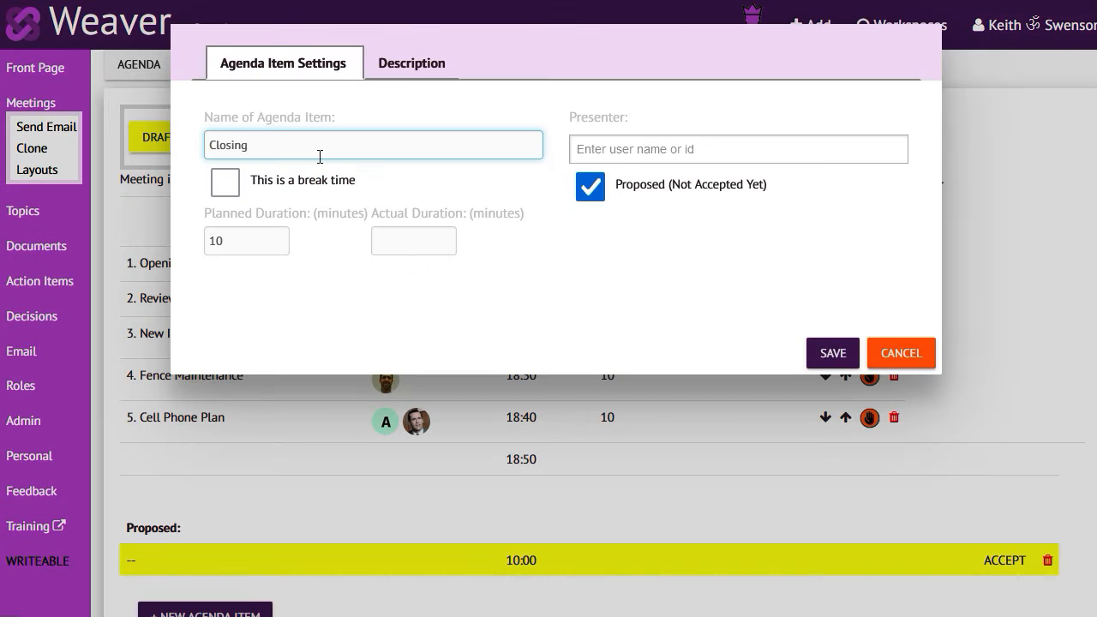
Add an agenda item named "Closing" with its Proposed status turned off and a 10-minute planned duration.
click(574, 190)
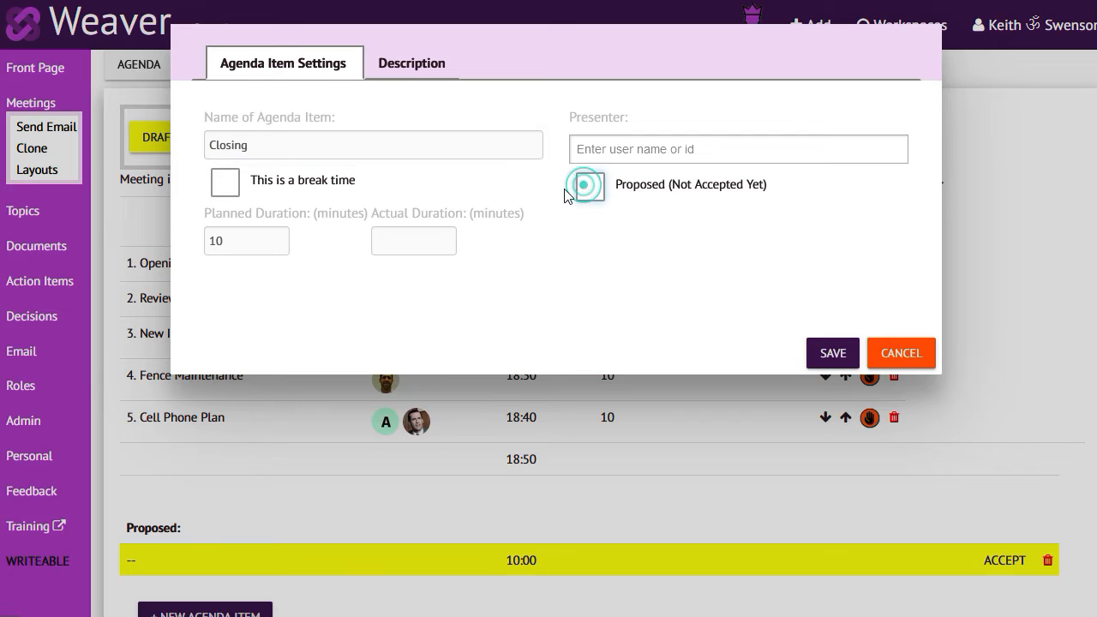
drag(240, 242, 202, 242)
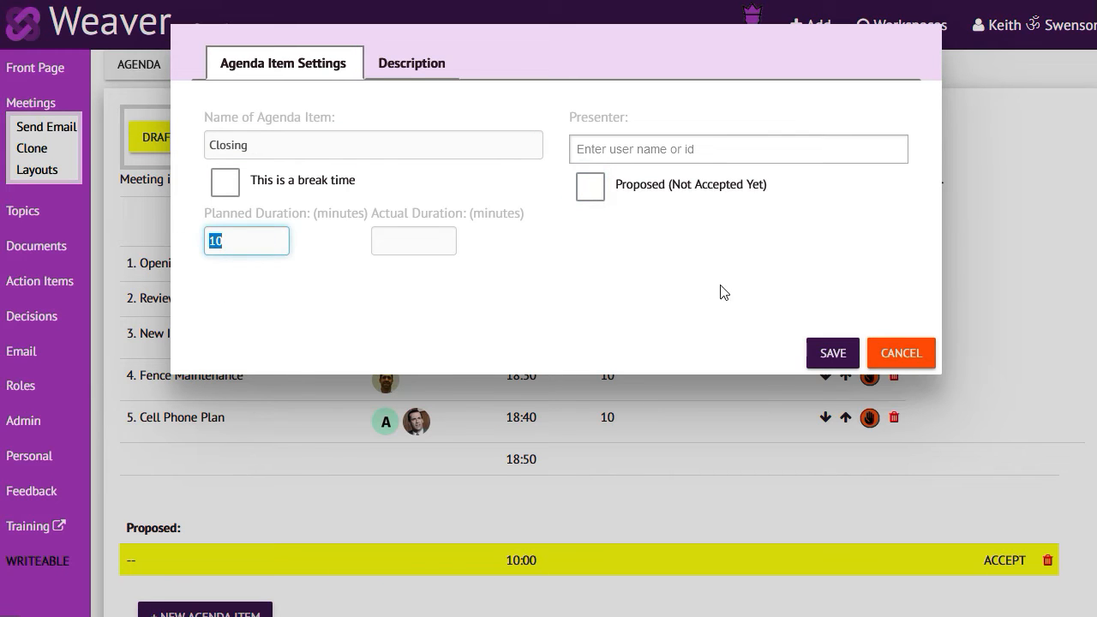
click(825, 353)
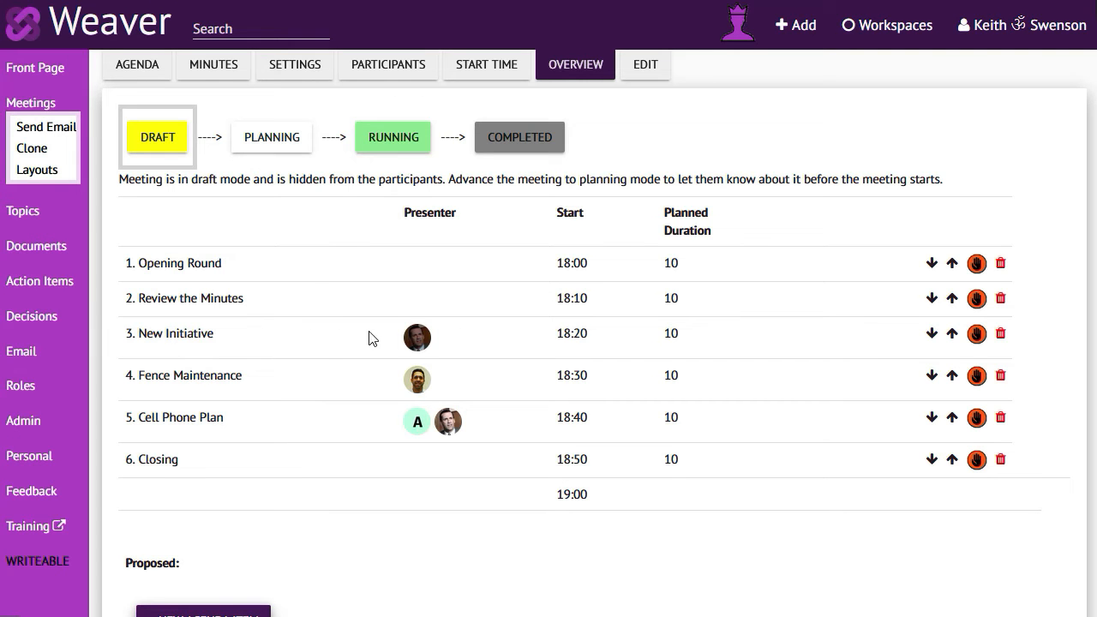
Set the planned duration of the New Initiative agenda item to 30 minutes.
click(170, 333)
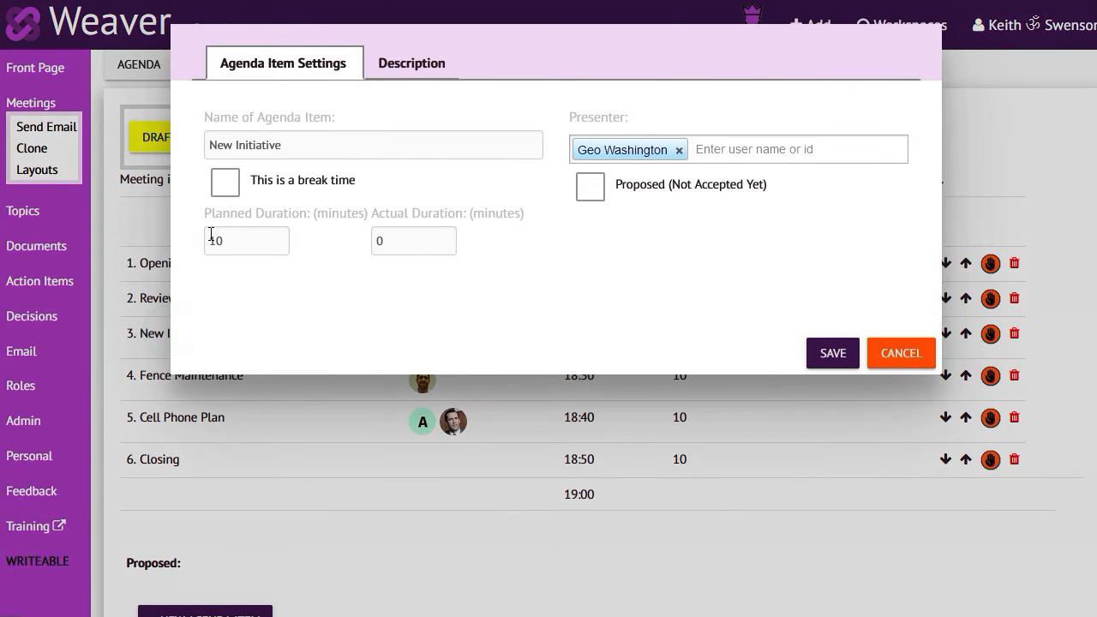
double_click(238, 240)
text(30)
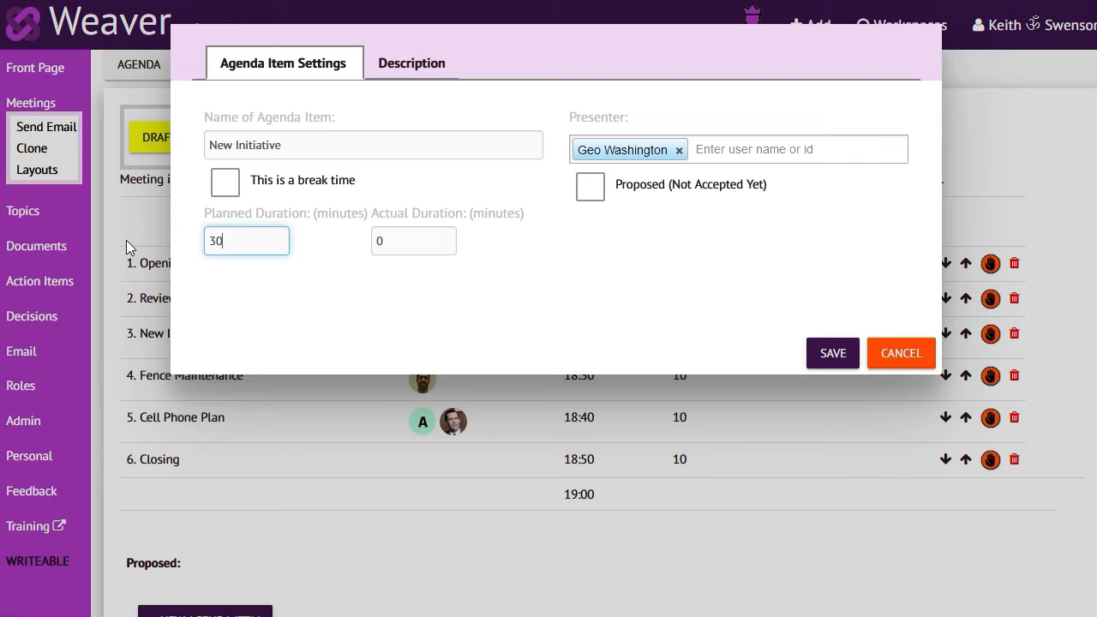
click(821, 356)
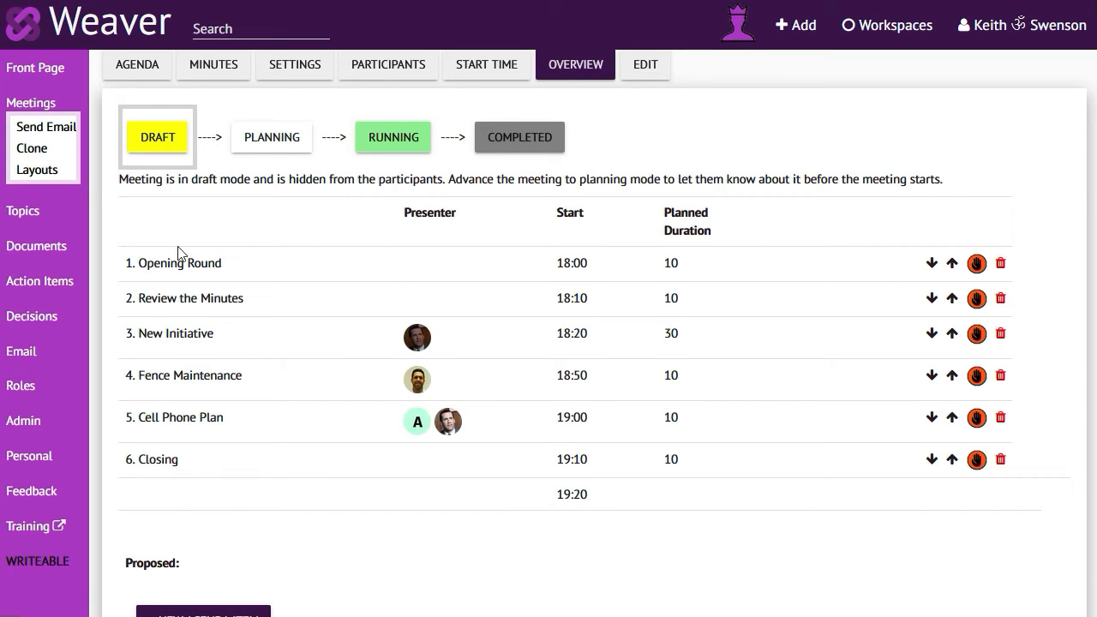
Review the meeting's generated agenda and minutes pages from beginning to end.
scroll(178, 253, up, 1)
click(136, 151)
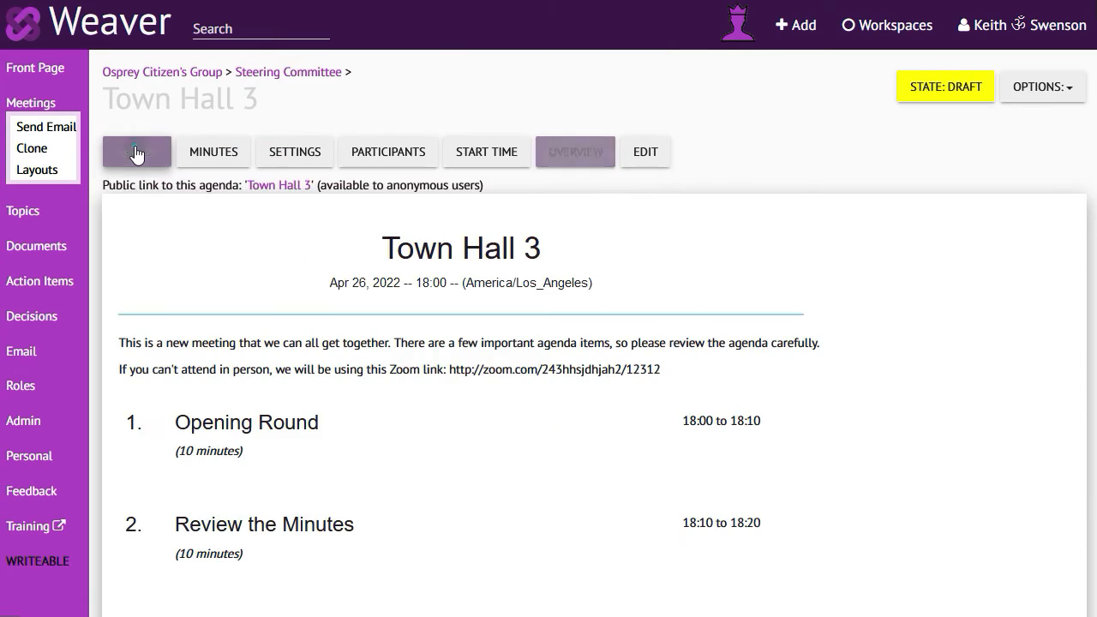
scroll(244, 281, down, 6)
scroll(244, 281, up, 6)
scroll(244, 281, up, 1)
click(213, 154)
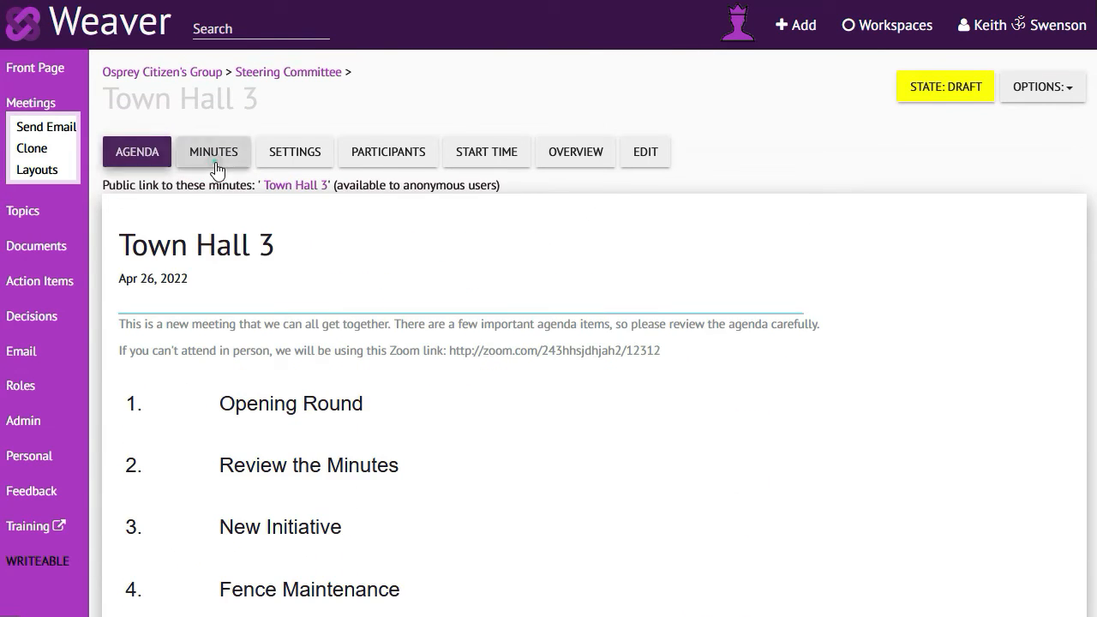
scroll(372, 288, down, 4)
scroll(249, 218, up, 4)
Check the meeting overview, then examine the details of the individual agenda items in the meeting's edit view.
click(575, 151)
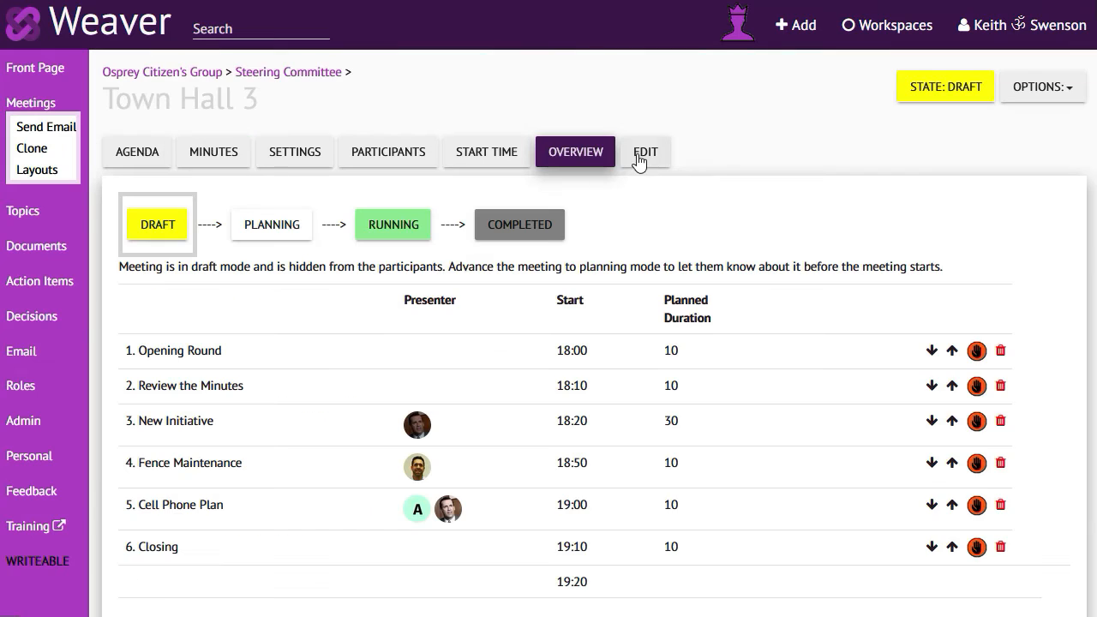
click(646, 155)
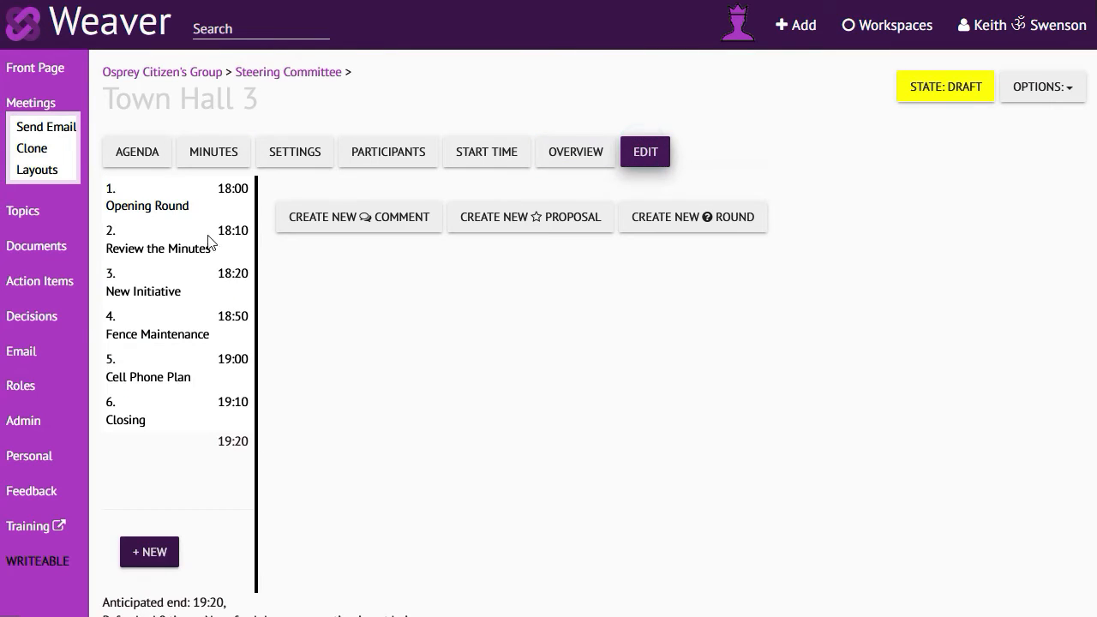
click(159, 205)
click(143, 243)
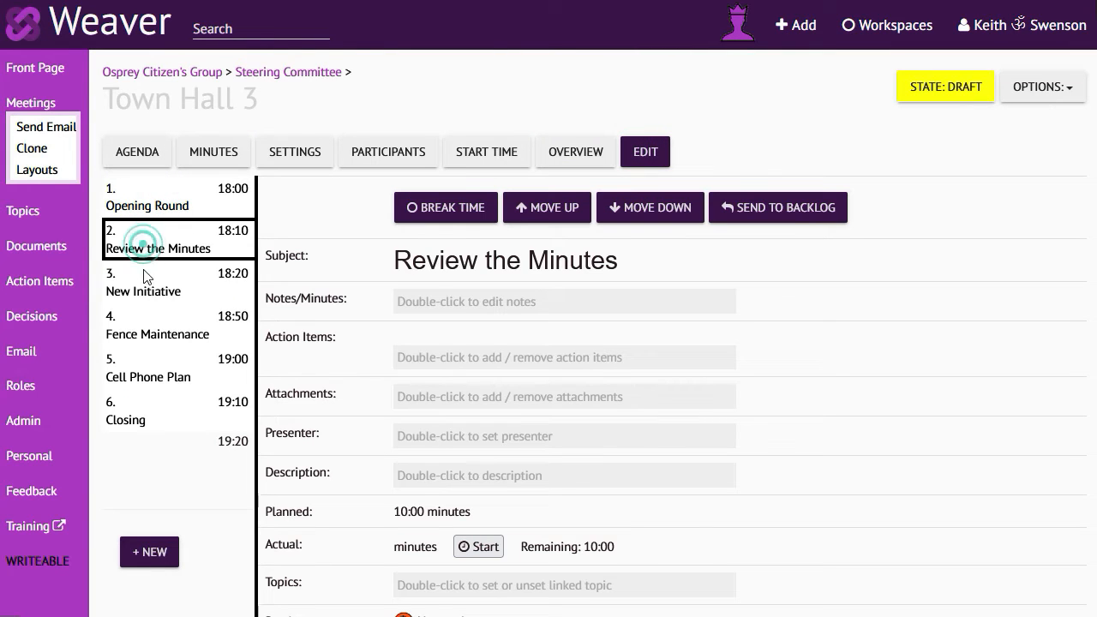
click(142, 285)
click(142, 326)
click(143, 370)
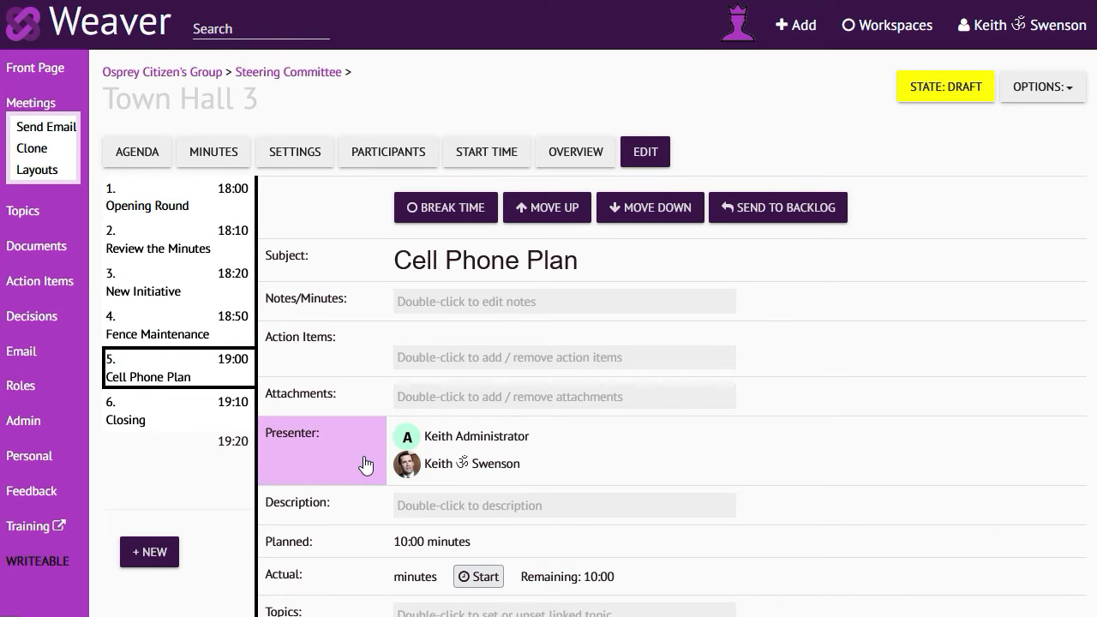
click(149, 252)
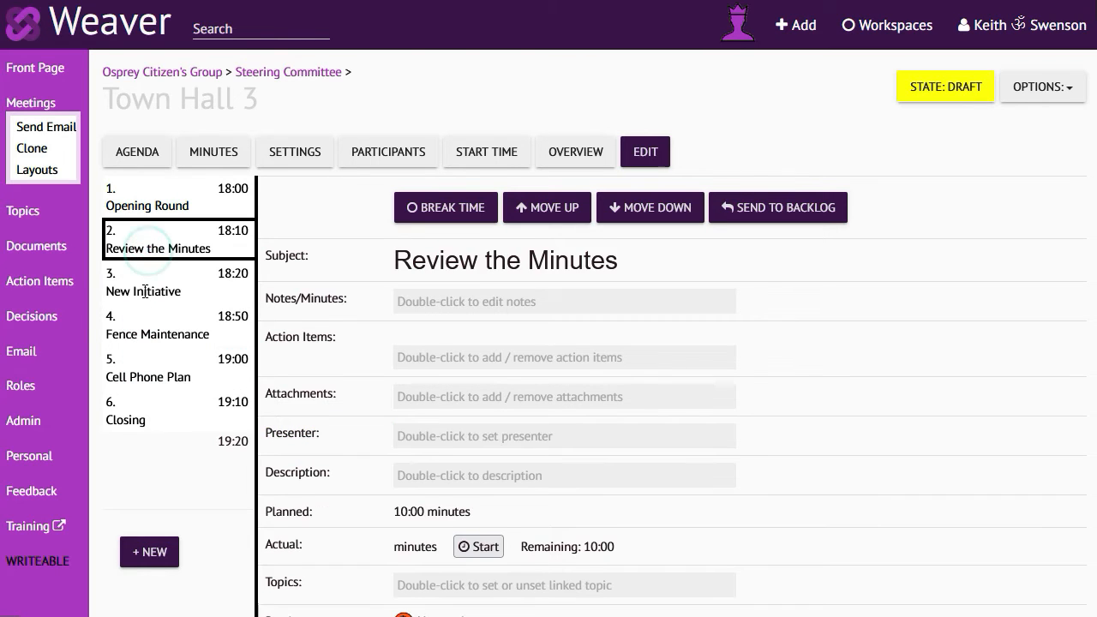
Attach the documents Poster_2022.pdf, Quote Options.pdf and HandoutACM2017.pdf to the New Initiative agenda item and save the selection.
click(143, 289)
double_click(316, 399)
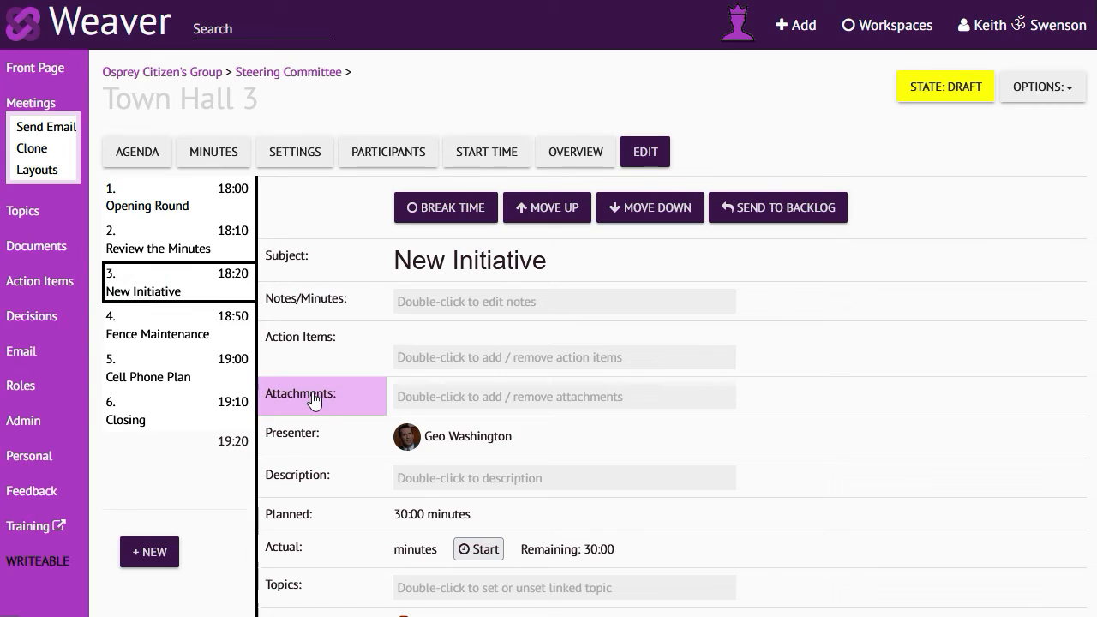
click(341, 256)
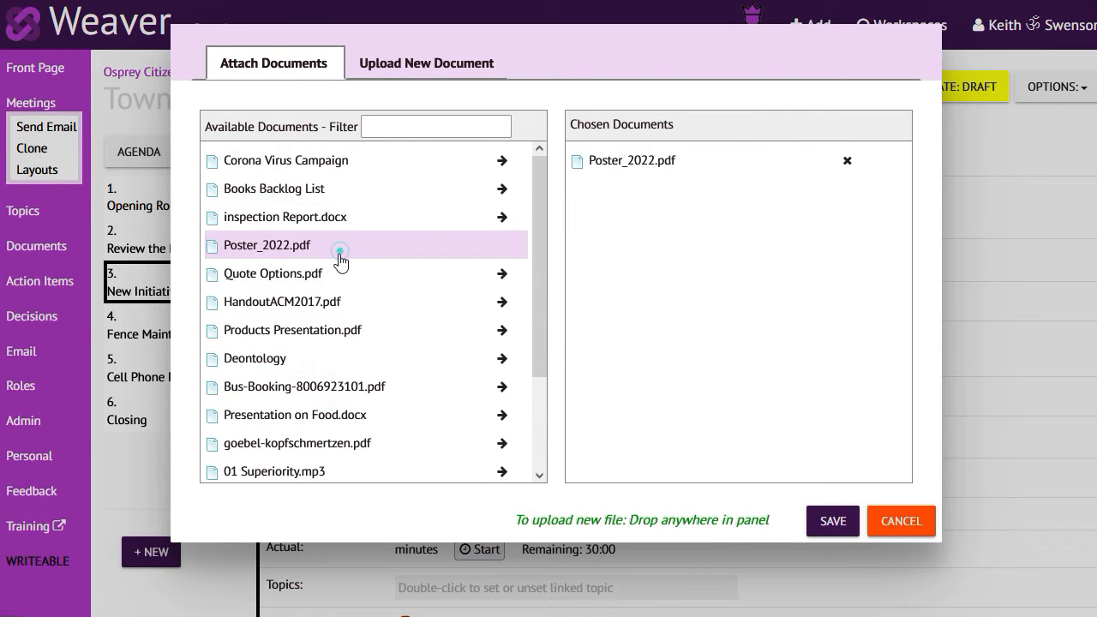
click(315, 274)
click(326, 300)
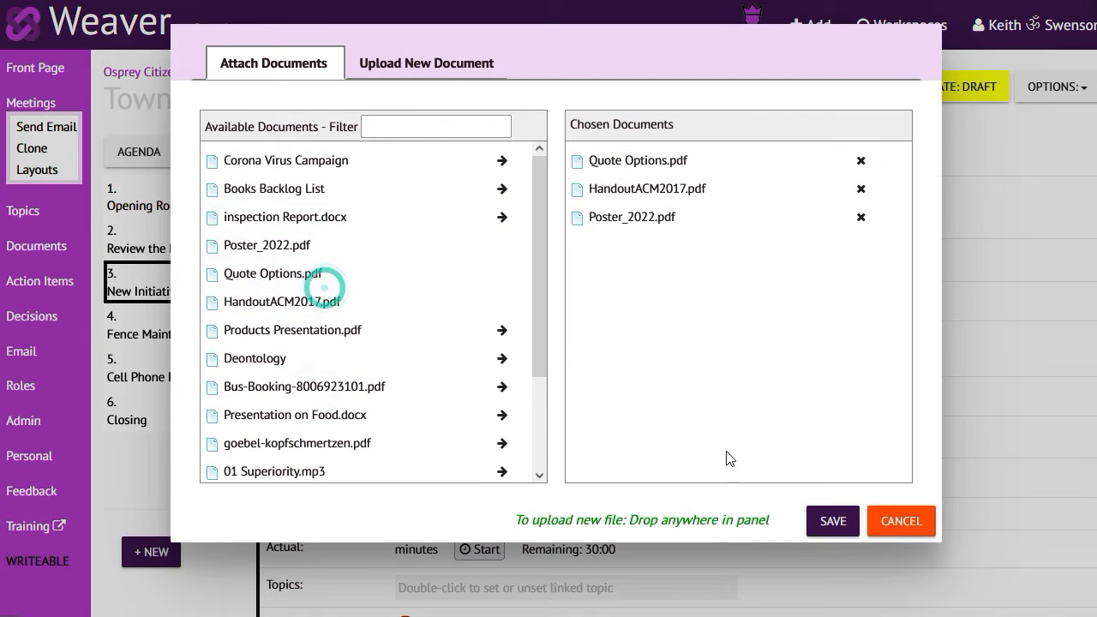
click(843, 525)
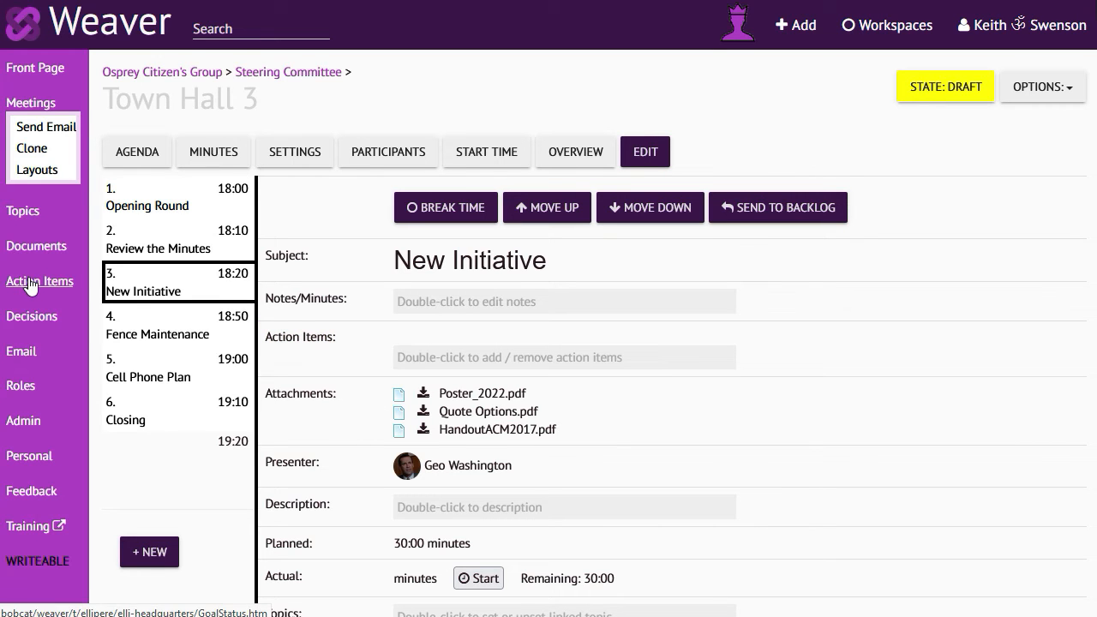
Link the existing action items "Window Repair in Back" and "asdf asdf asdf asdf" to the New Initiative agenda item.
double_click(304, 357)
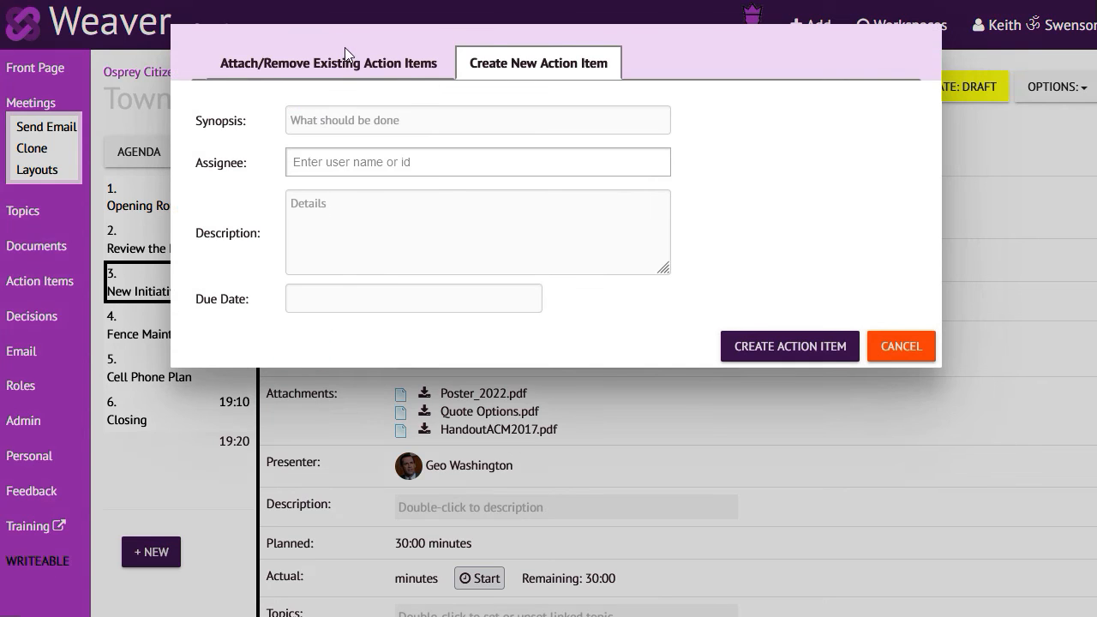
click(344, 53)
click(502, 245)
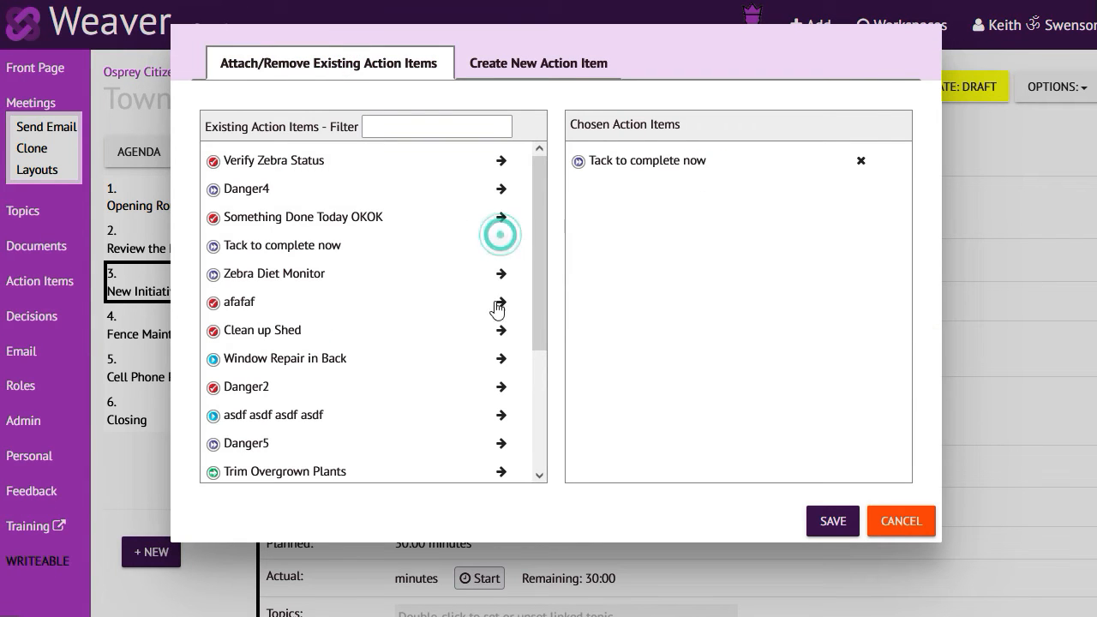
click(501, 358)
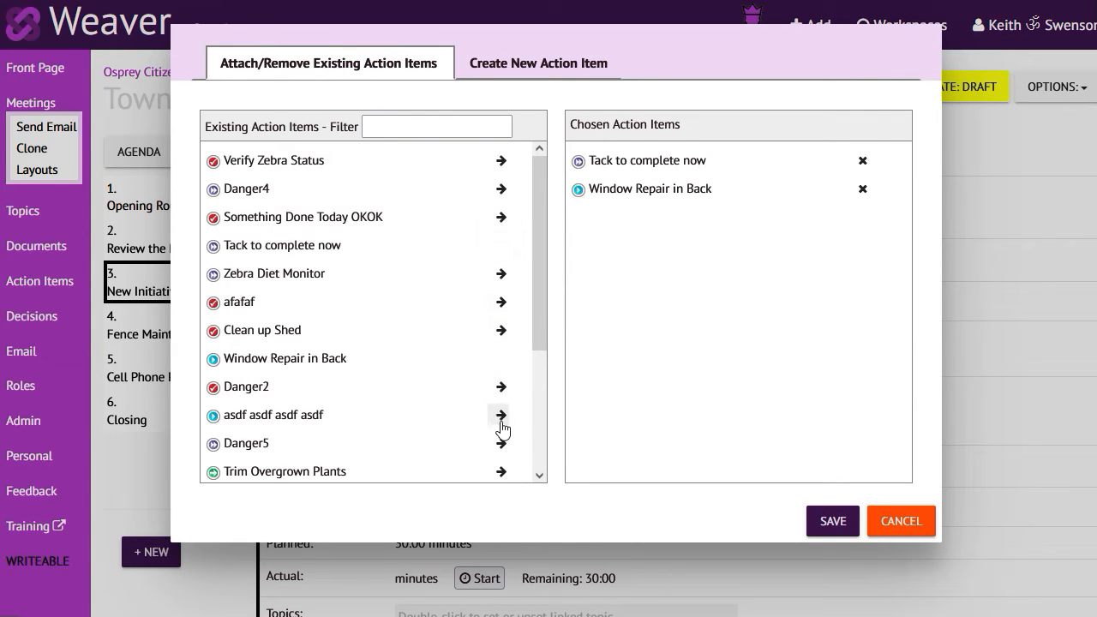
click(501, 418)
click(862, 160)
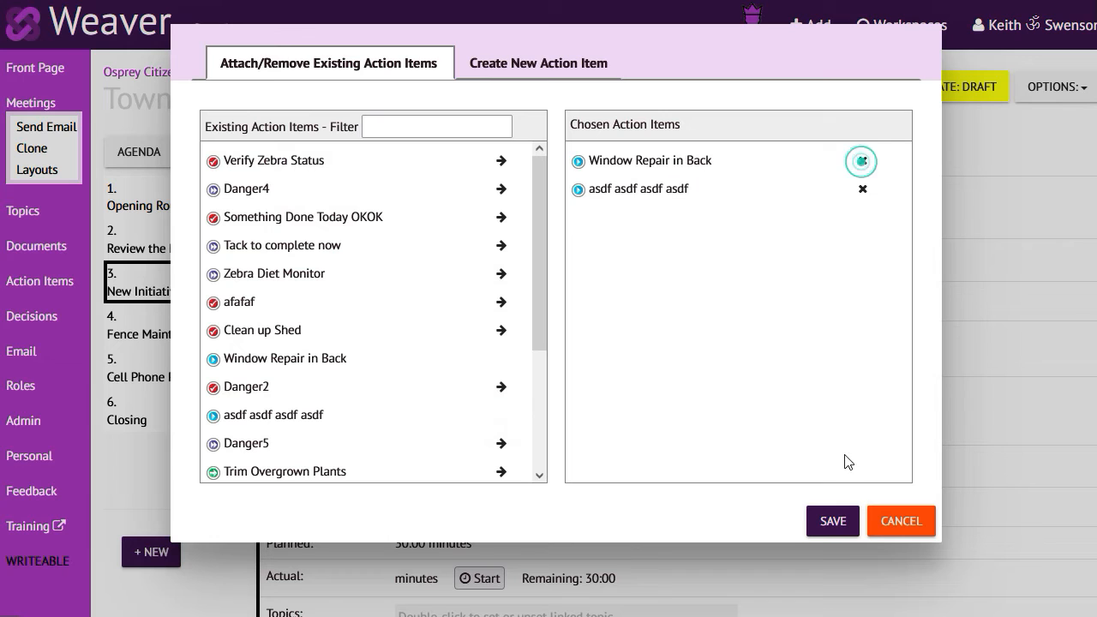
click(833, 521)
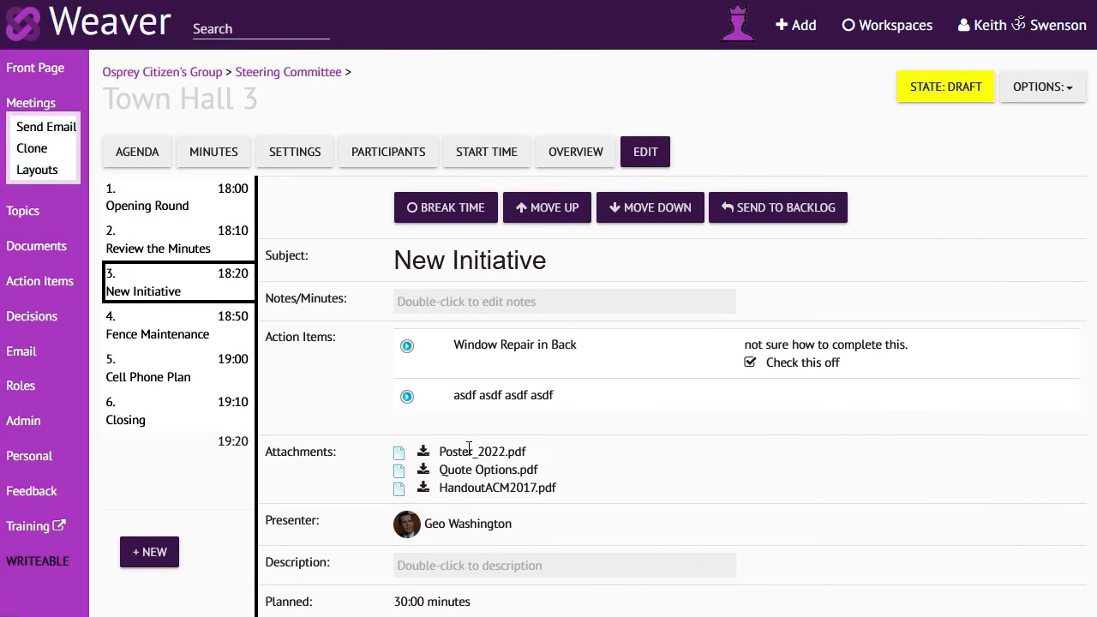
Switch the New Initiative and Fence Maintenance agenda items to the green thumbs-up status in the meeting overview.
scroll(456, 447, down, 1)
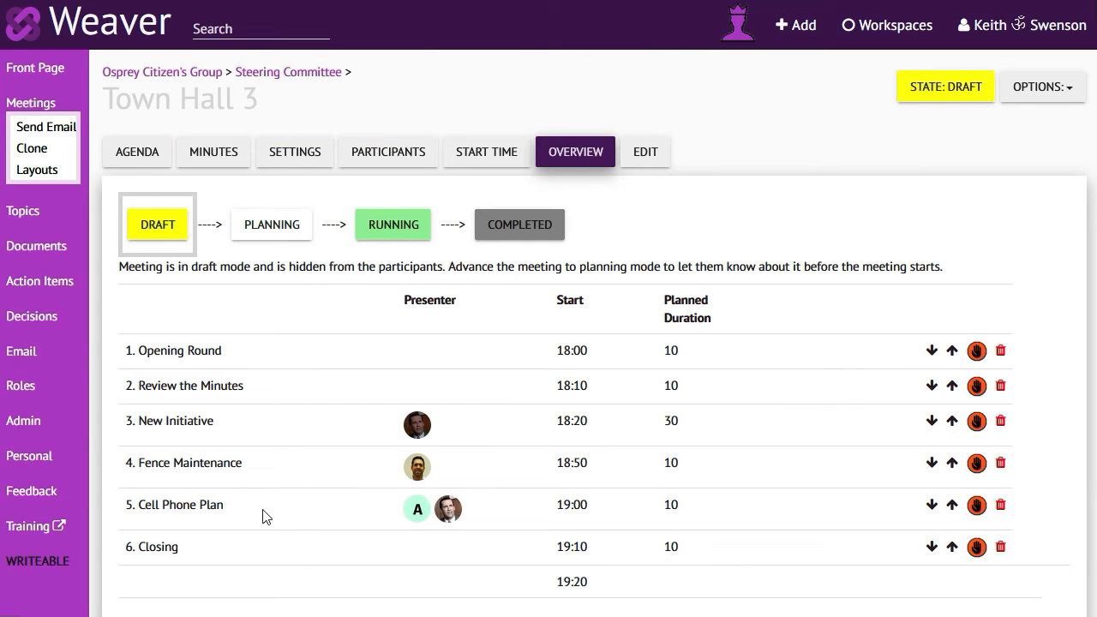
click(977, 423)
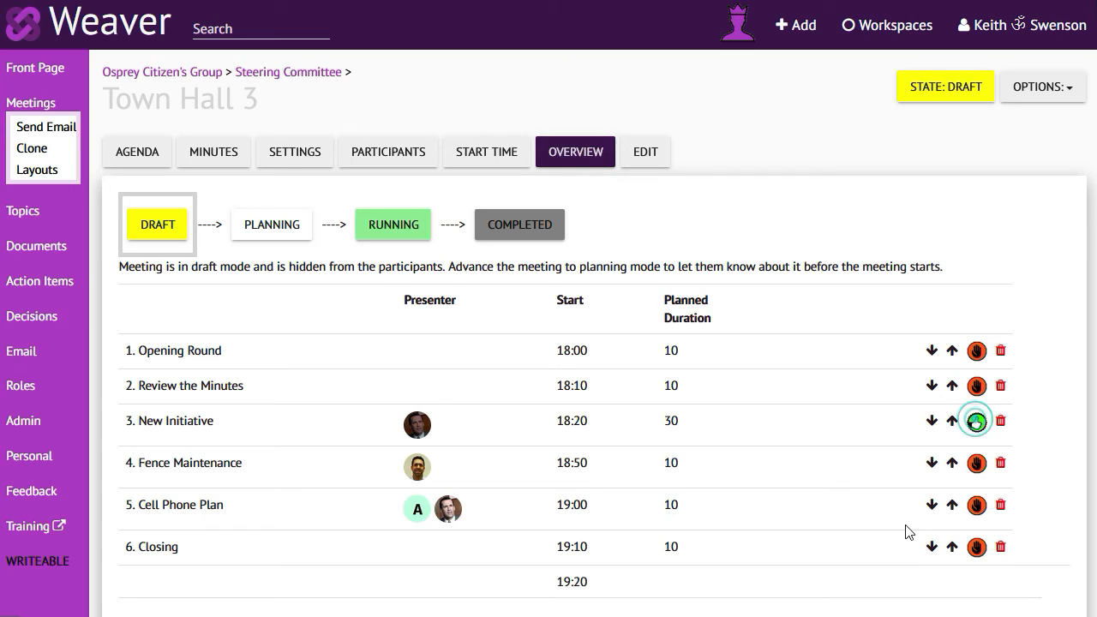
click(976, 464)
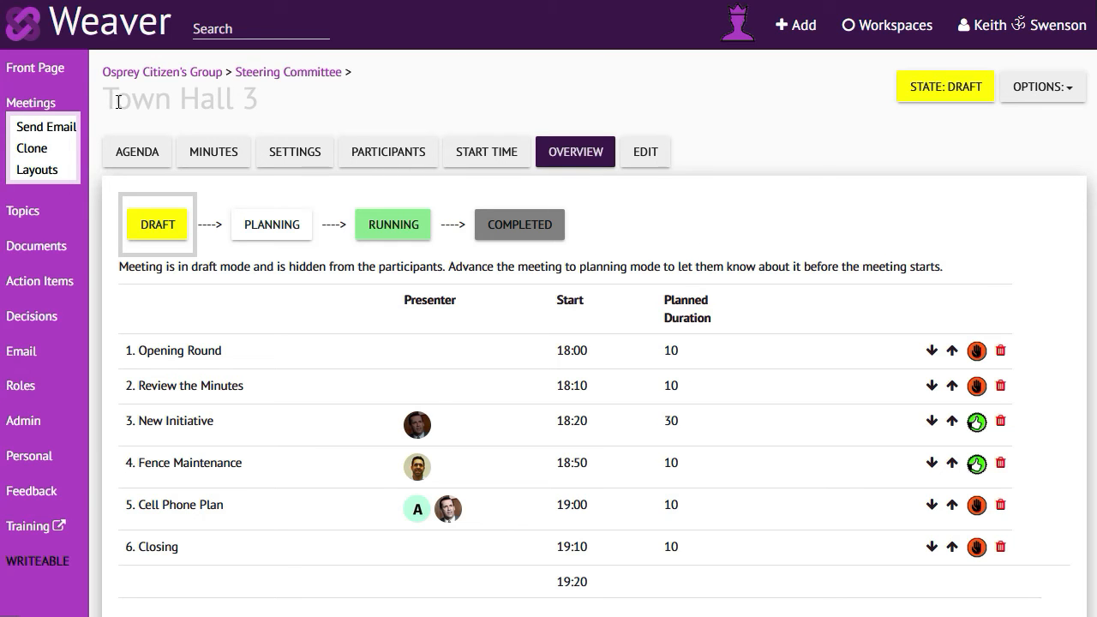
Create an email for the meeting with the introduction "Prepare for this meeting next week" and save it for preview.
click(44, 129)
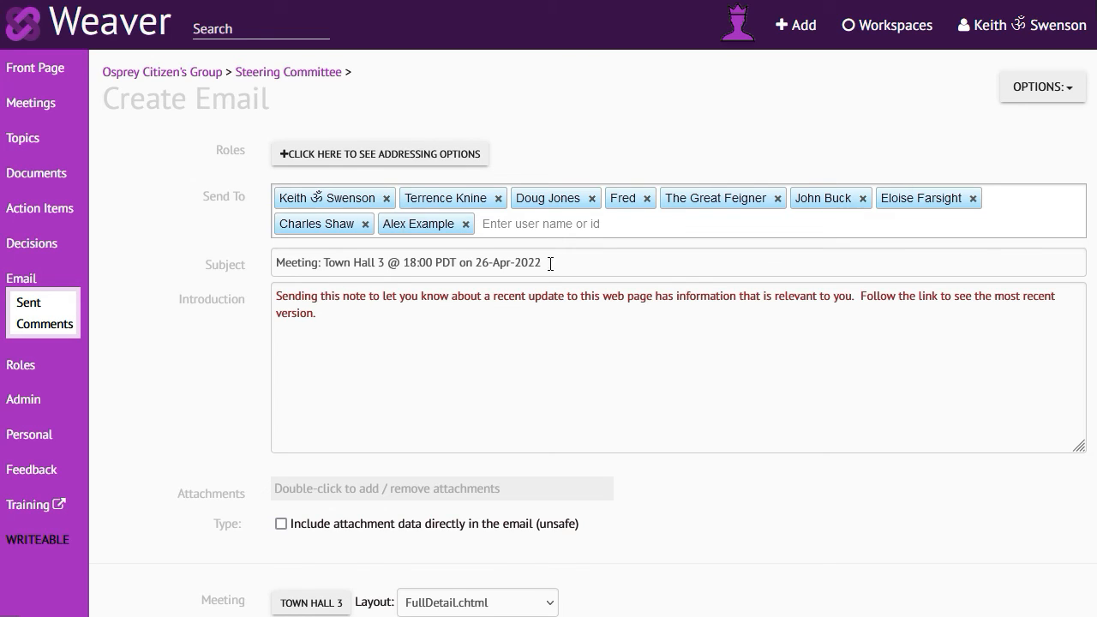
triple_click(327, 312)
text(Prepare for thsi meeting next week)
right_click(346, 297)
click(358, 311)
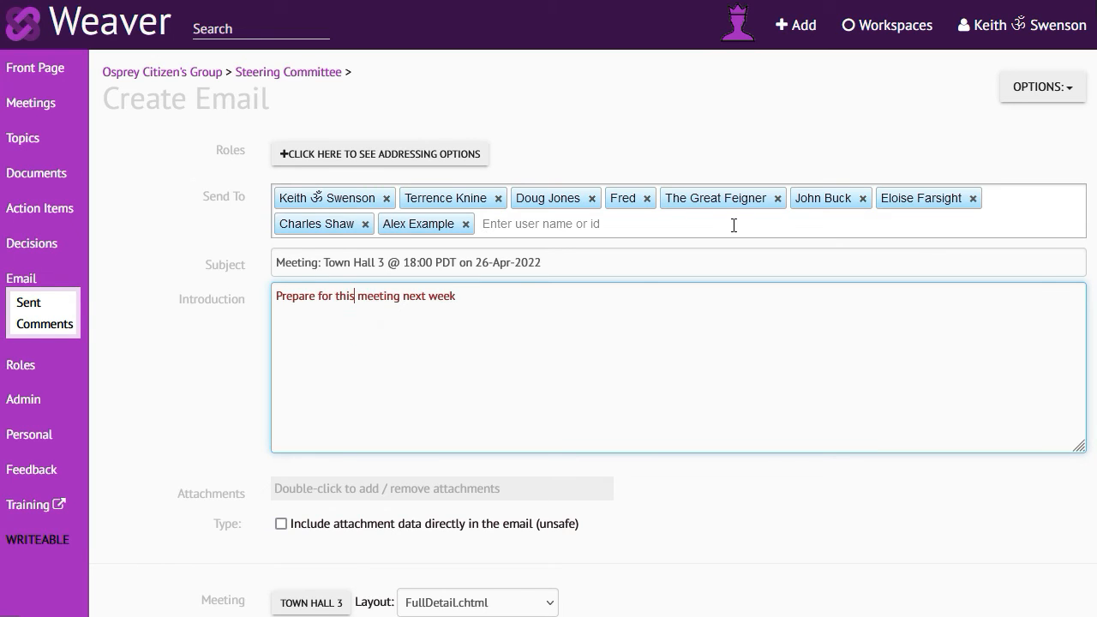
scroll(603, 315, down, 4)
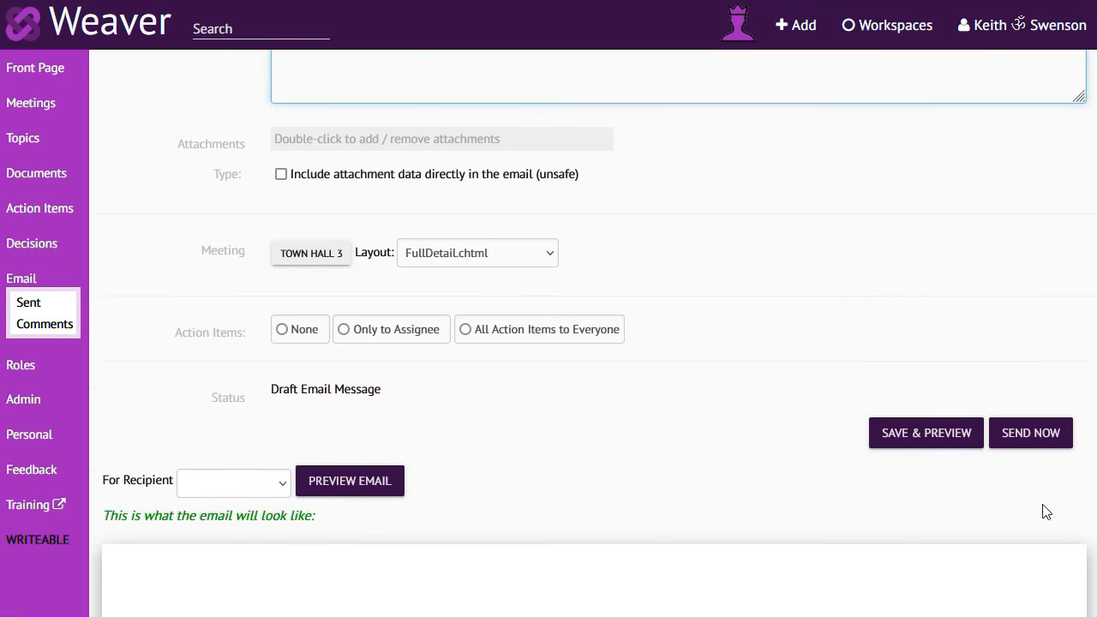
click(914, 435)
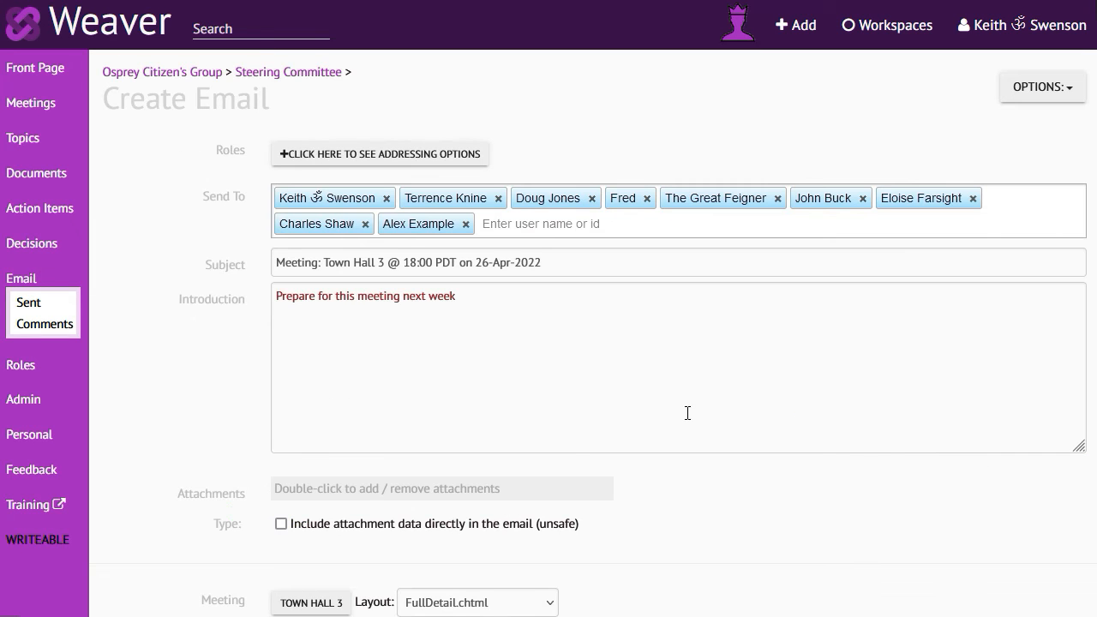
Check the email preview, set the meeting layout to AgendaOnly.chtml and save the draft to refresh the preview.
scroll(685, 409, down, 6)
scroll(651, 385, down, 2)
scroll(436, 466, down, 8)
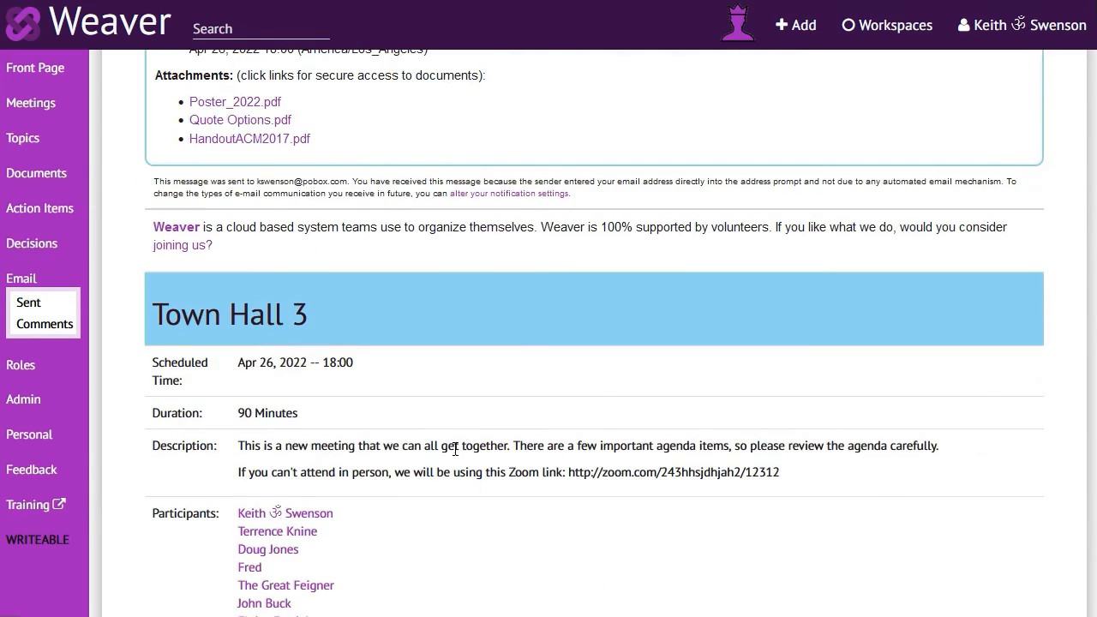
scroll(454, 447, down, 1)
scroll(455, 452, up, 7)
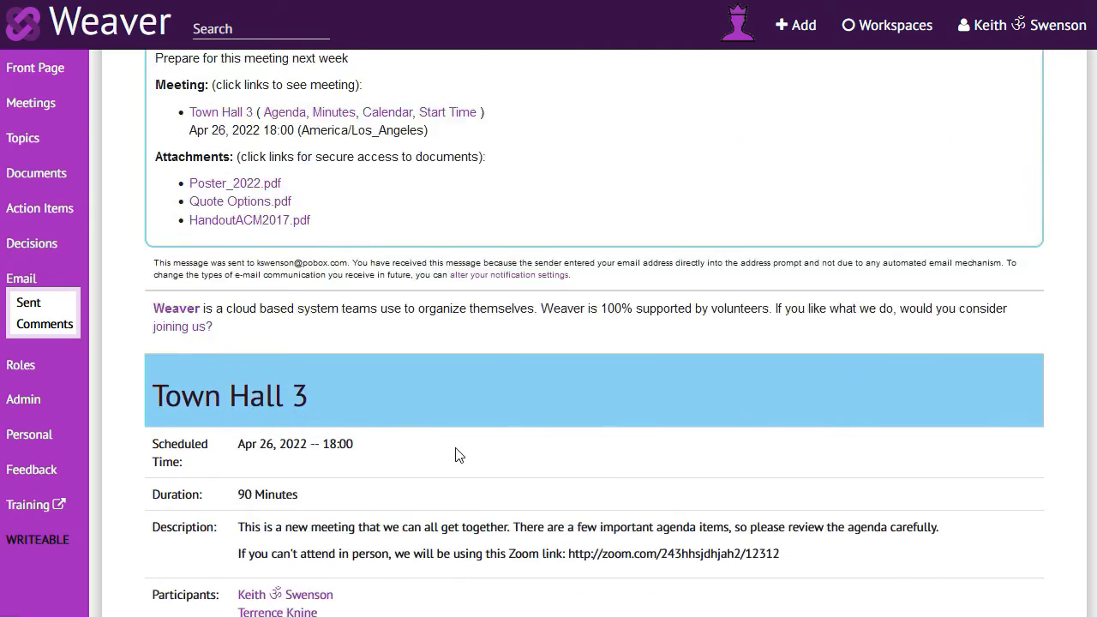
scroll(456, 447, up, 4)
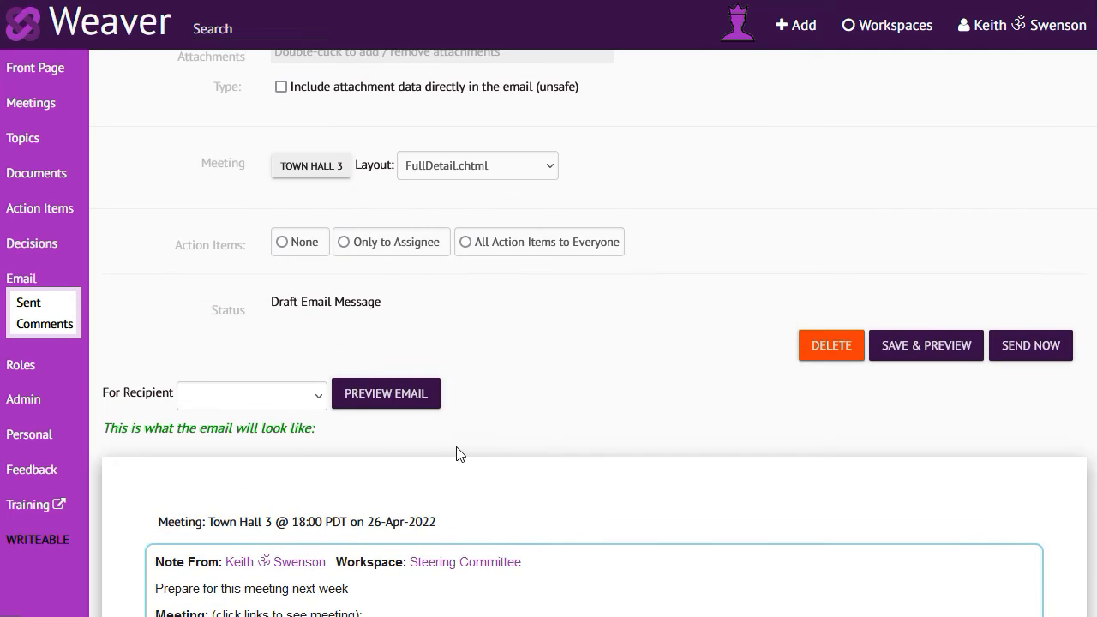
click(432, 165)
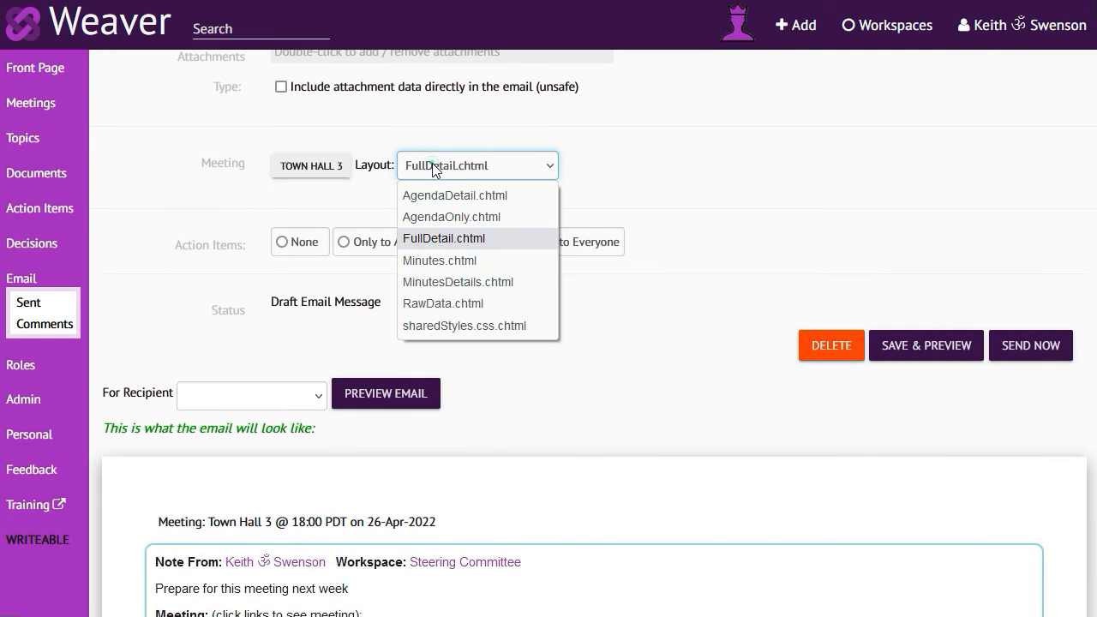
click(437, 217)
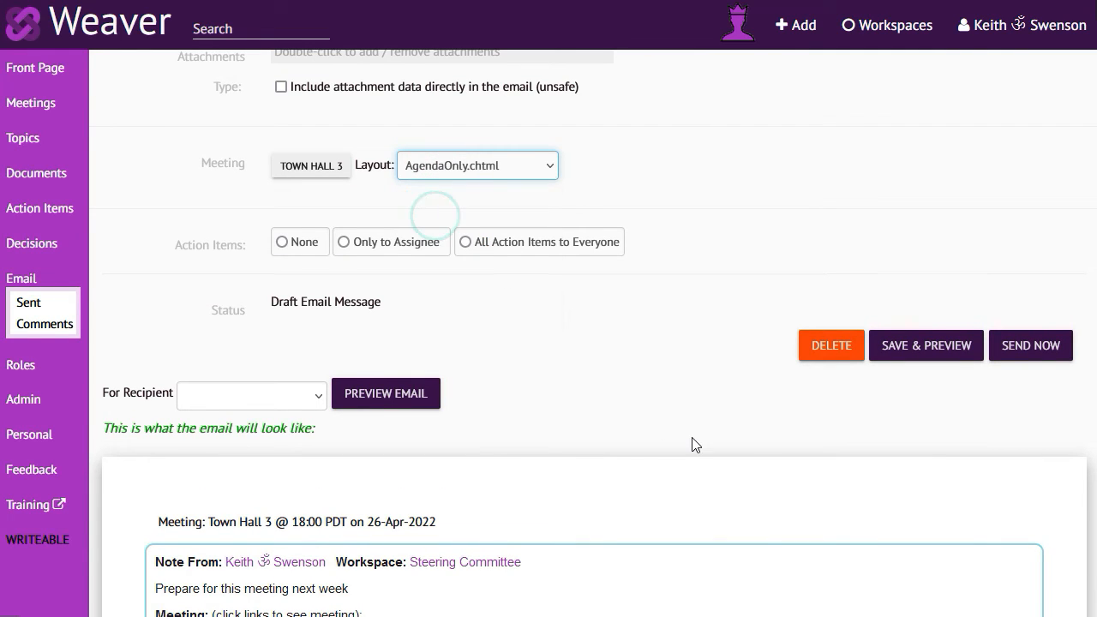
click(925, 348)
Review the refreshed agenda-only preview and send the meeting email to its recipients.
scroll(543, 382, down, 8)
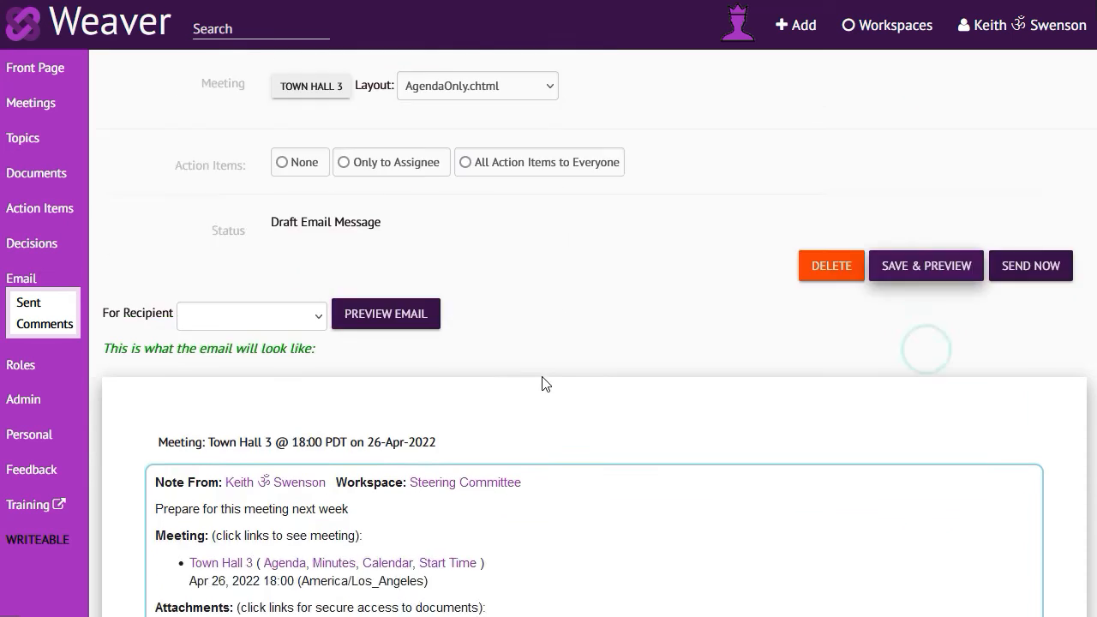
scroll(544, 382, down, 3)
scroll(517, 287, up, 3)
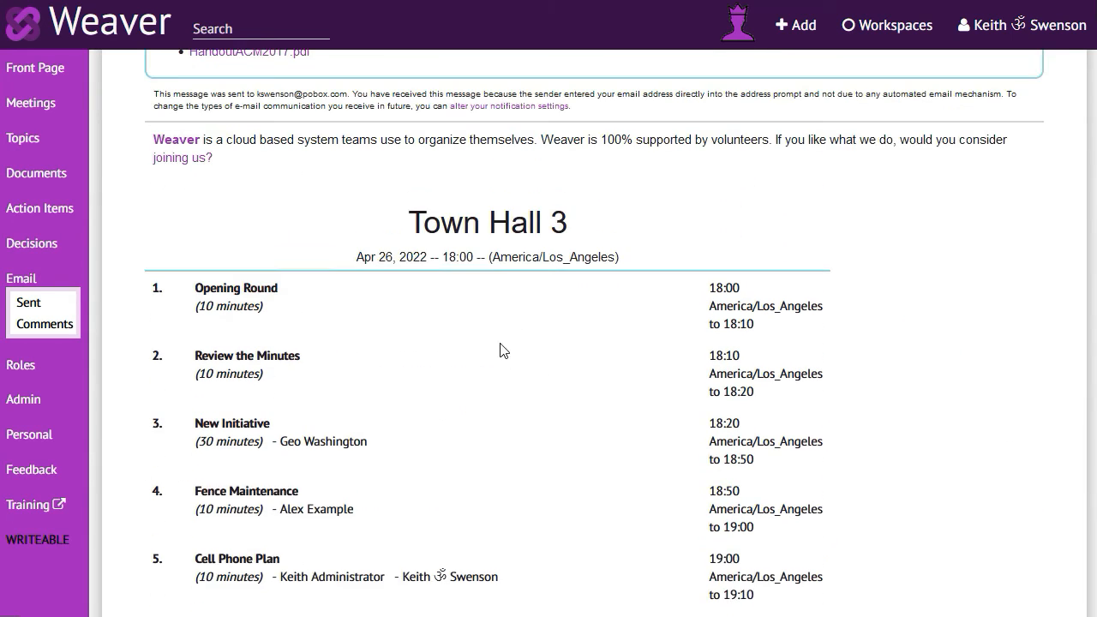
scroll(411, 324, up, 7)
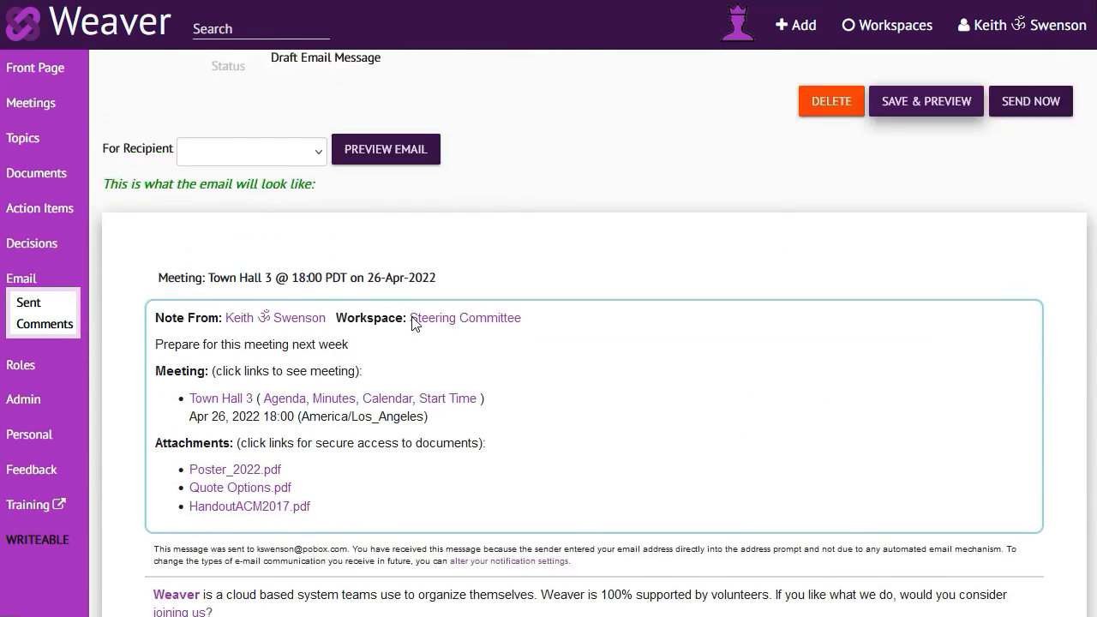
scroll(411, 324, up, 7)
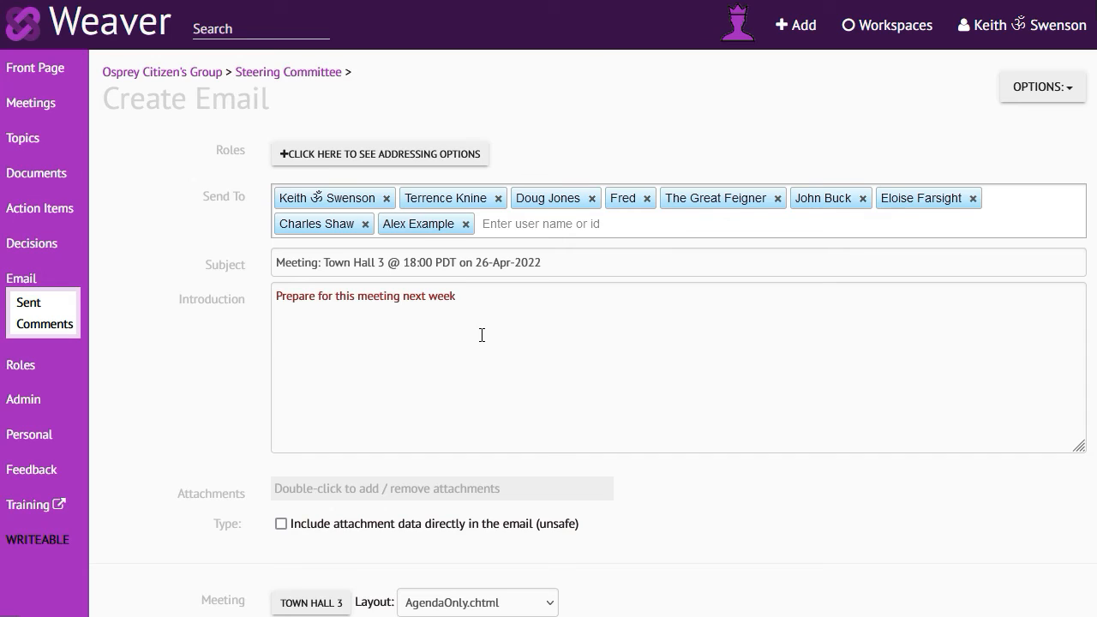
scroll(486, 336, down, 6)
click(1032, 262)
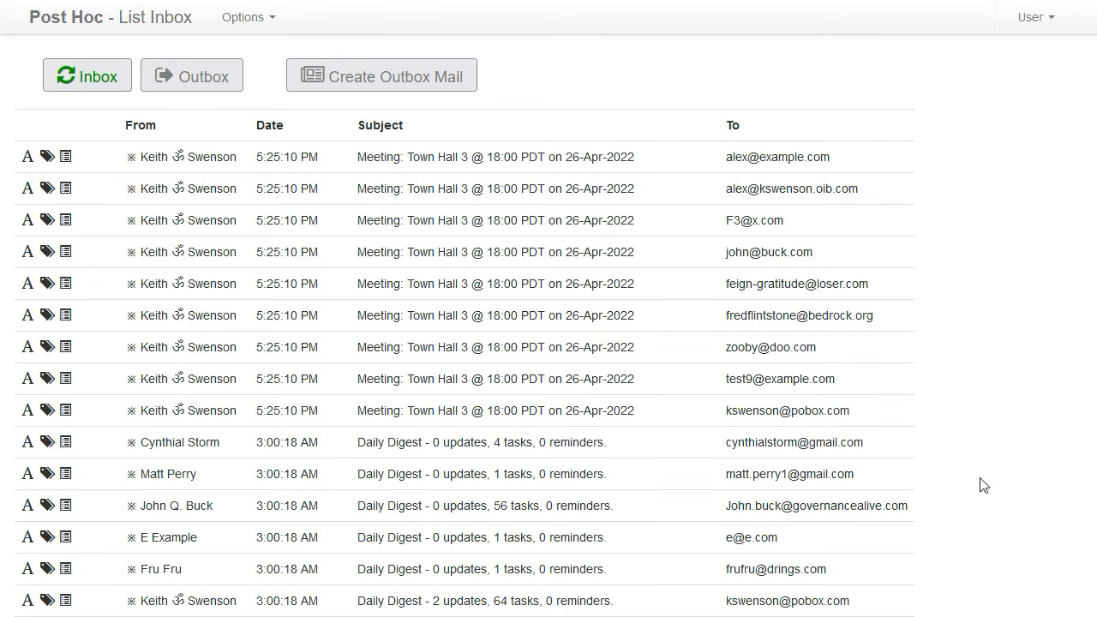
Open the first Town Hall 3 message in the Post Hoc inbox, read through it and follow its Start Time link.
click(413, 159)
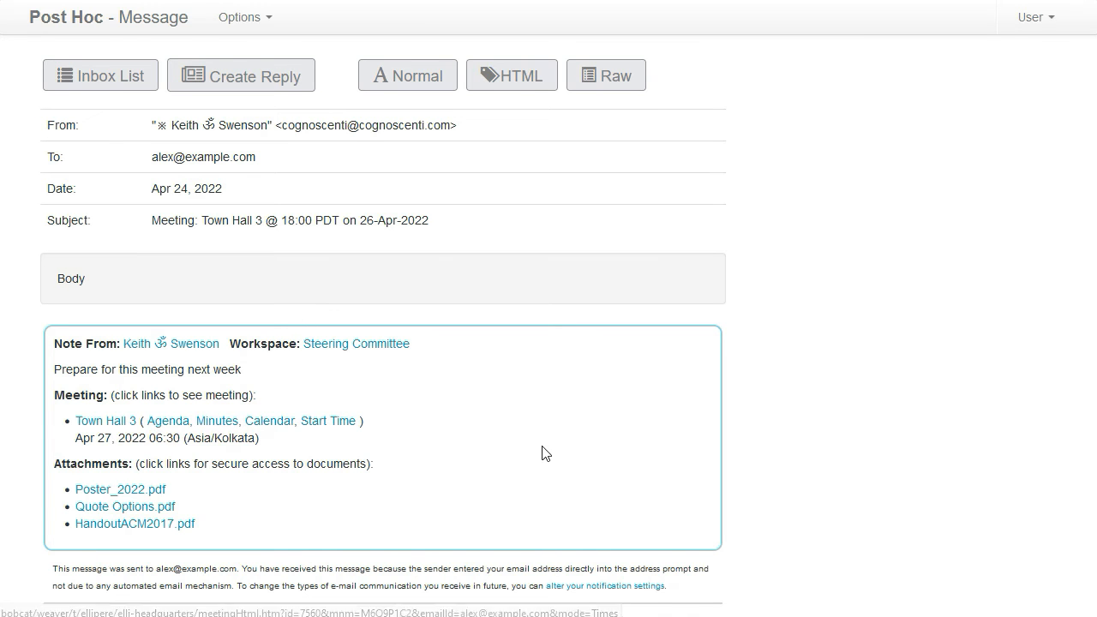
scroll(544, 451, down, 8)
scroll(543, 450, down, 1)
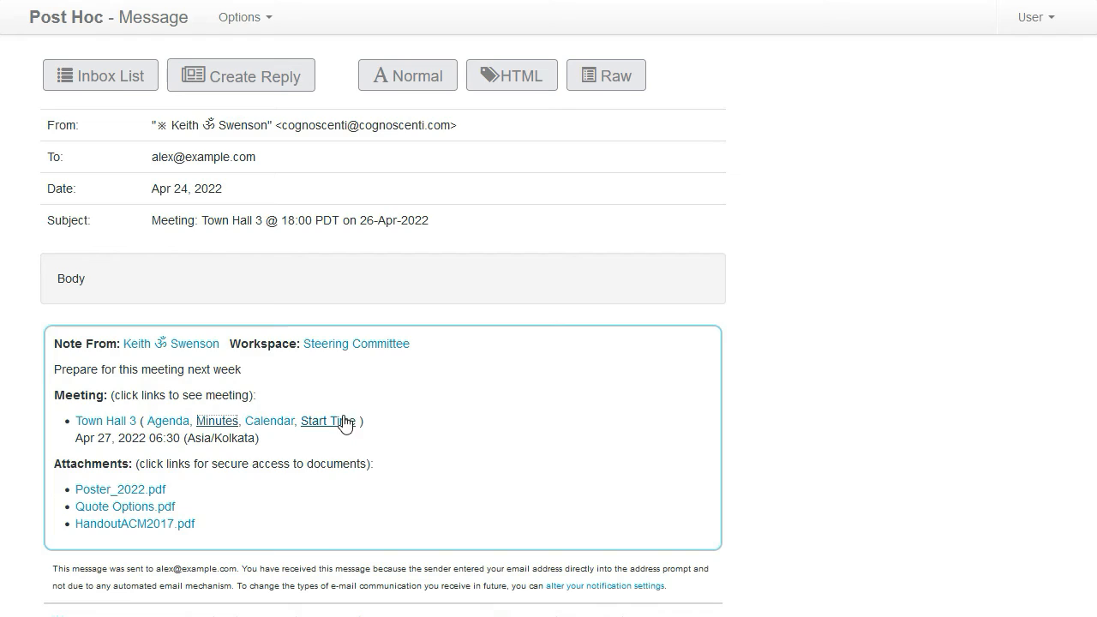
click(344, 421)
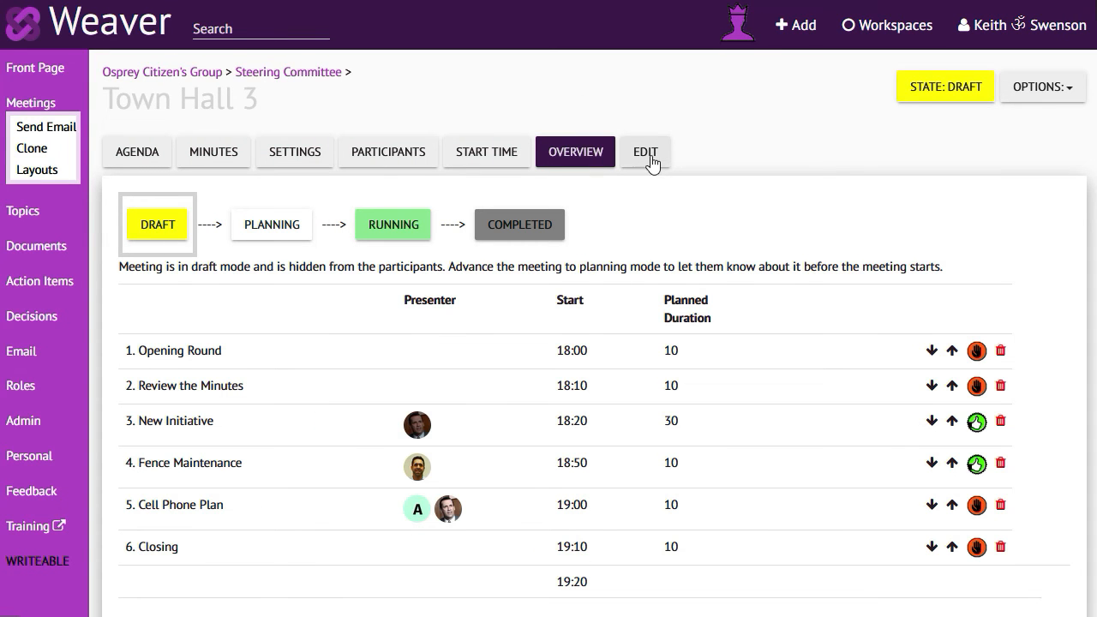
Set the New Initiative description to "This is something I thought of the other day when wondering how to get more done with less.".
double_click(317, 435)
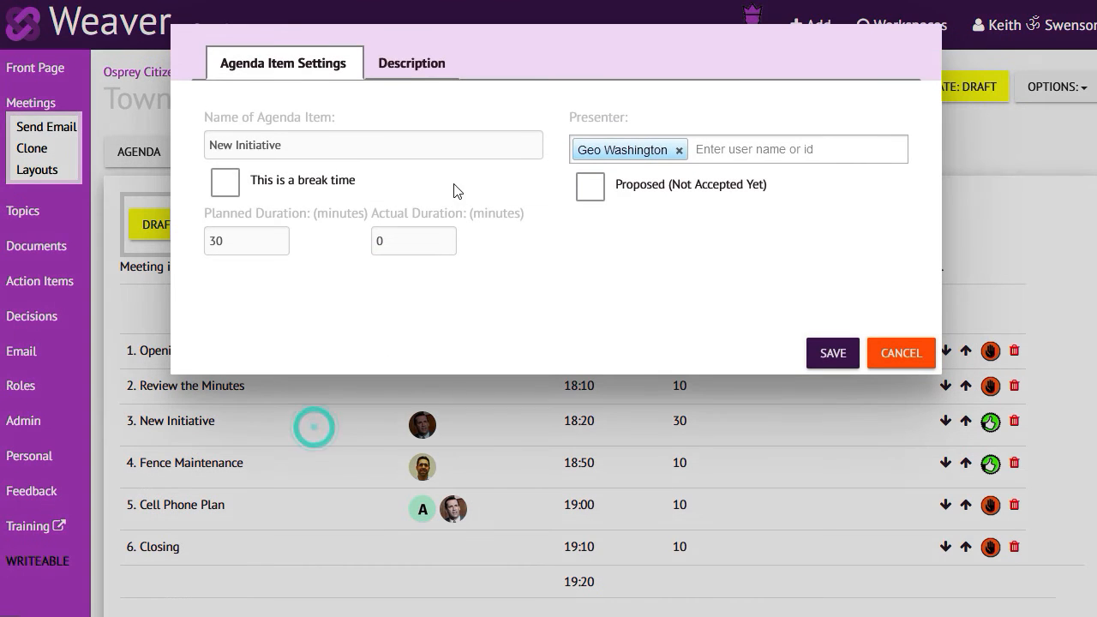
click(386, 63)
text(This is something I thought of the other day when wondering how to get more done with less.)
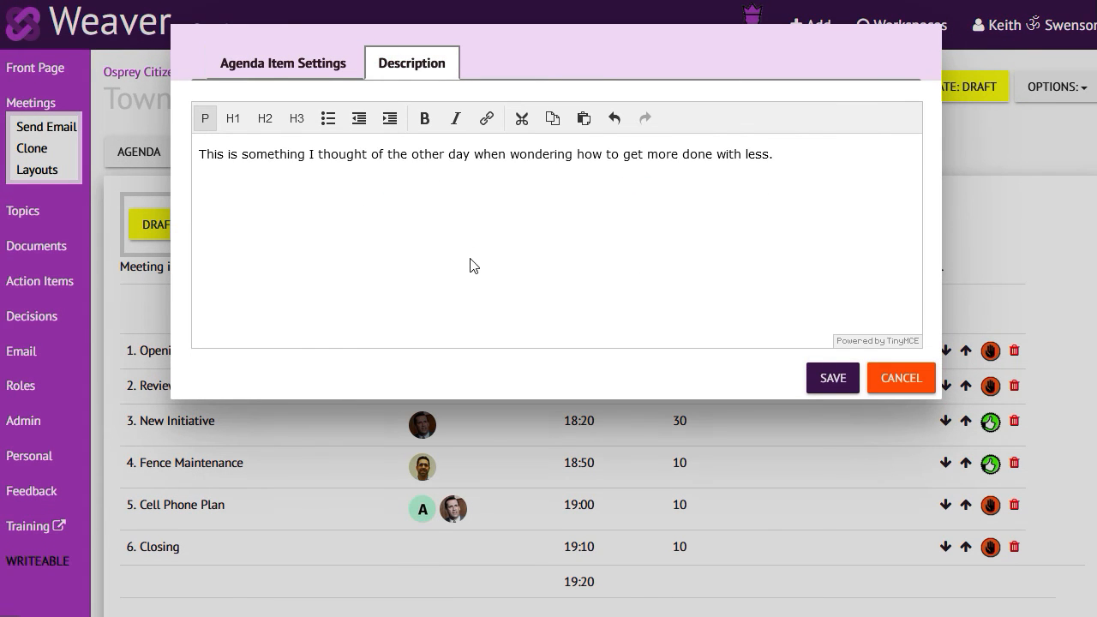
click(821, 385)
Add New Presentation.pdf and Research Overview.pdf from the file manager to the New Initiative item's new document uploads.
click(645, 155)
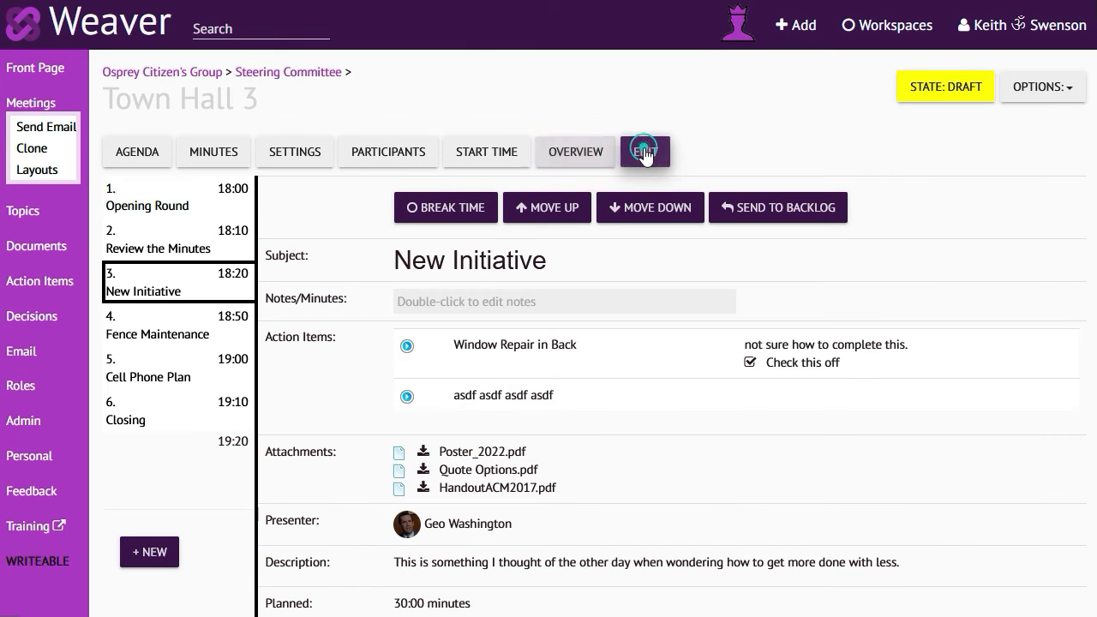
click(304, 452)
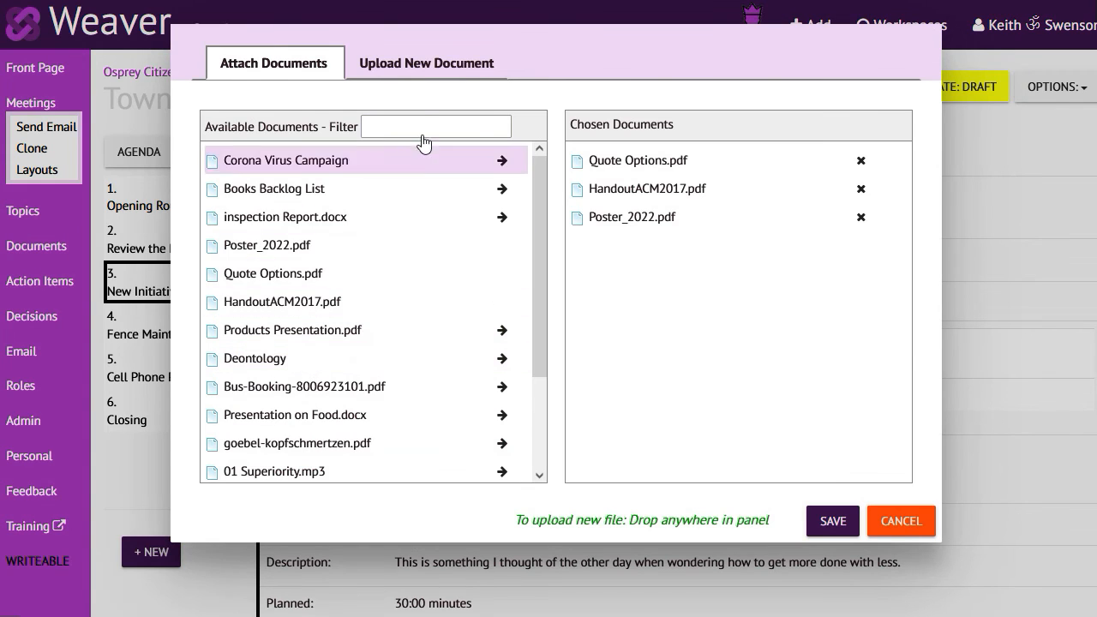
click(419, 64)
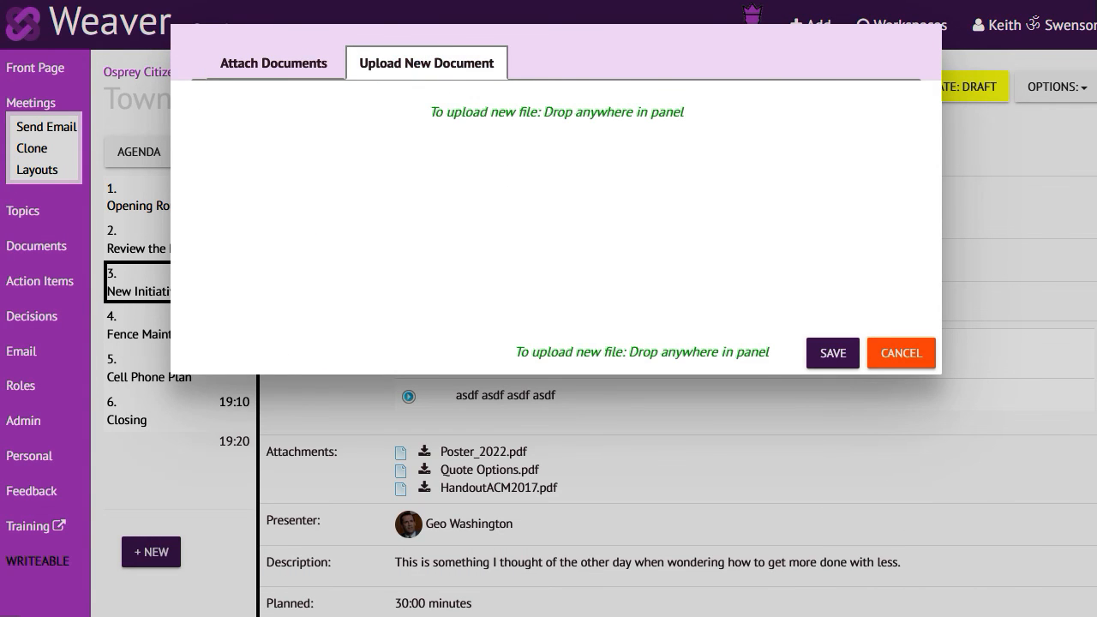
key(alt+Tab)
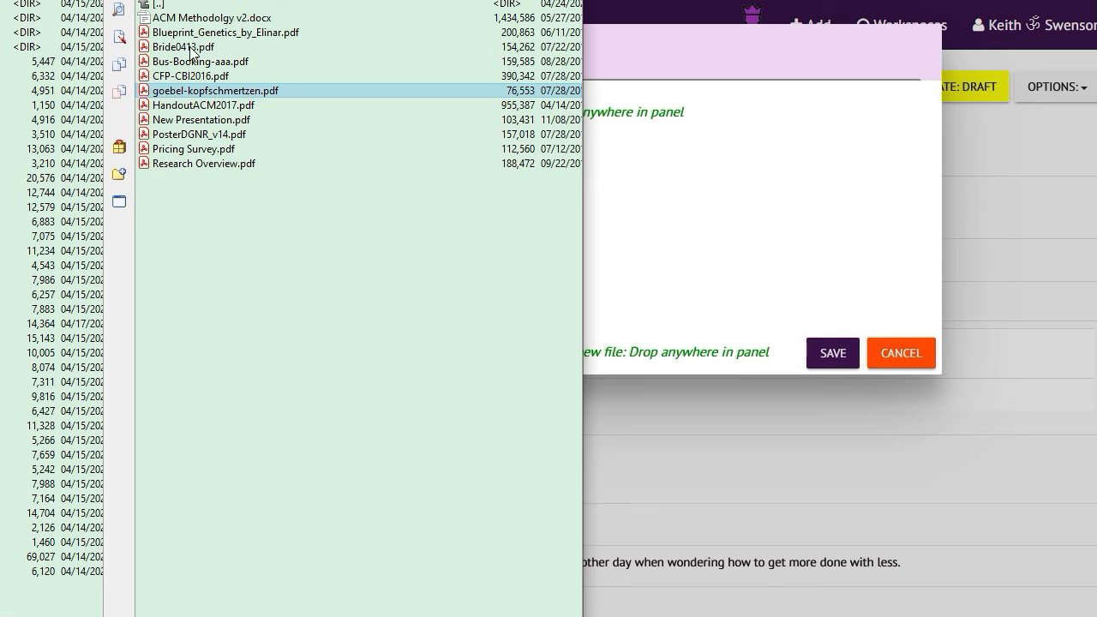
click(192, 62)
drag(199, 120, 715, 202)
drag(179, 166, 669, 310)
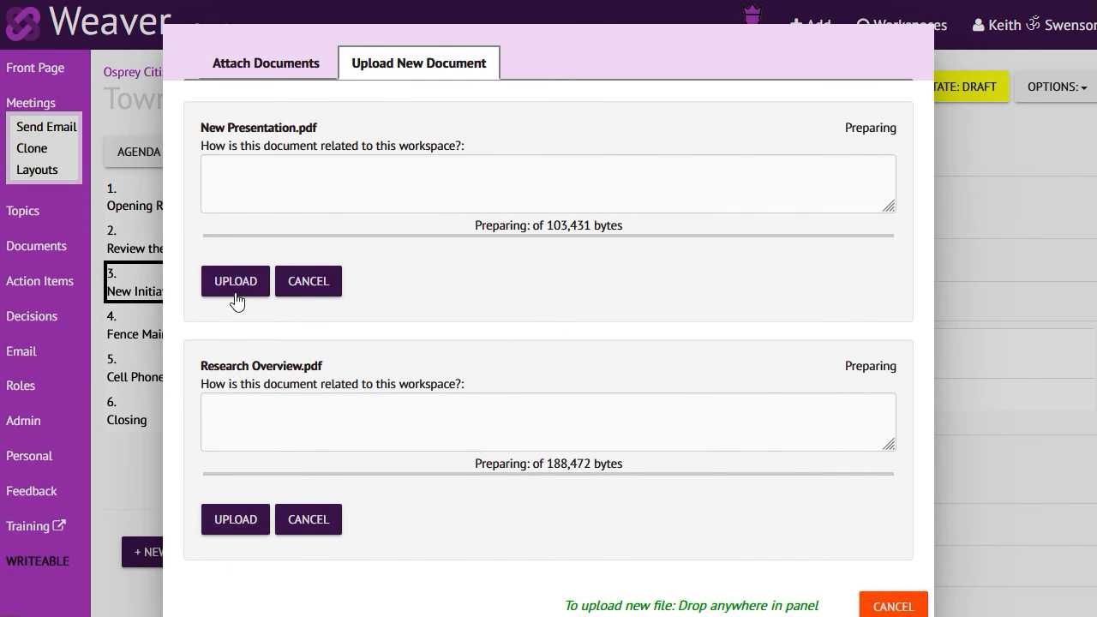
Upload New Presentation.pdf described as "this wek presenttion" and Research Overview.pdf described as "background research", and save the attachments.
click(273, 206)
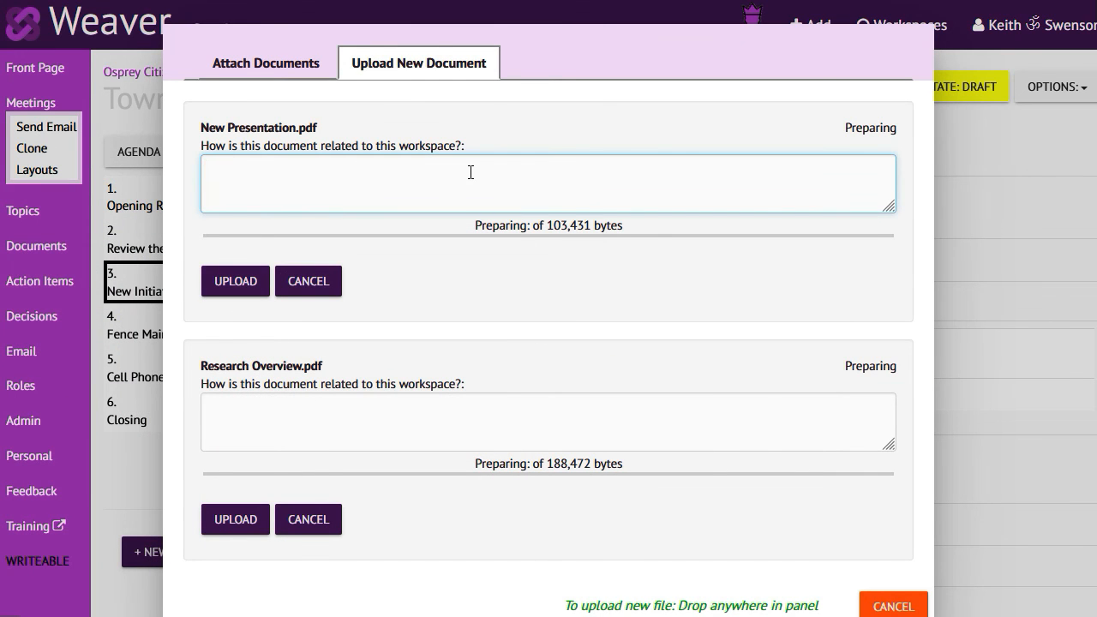
text(this wek presenttion)
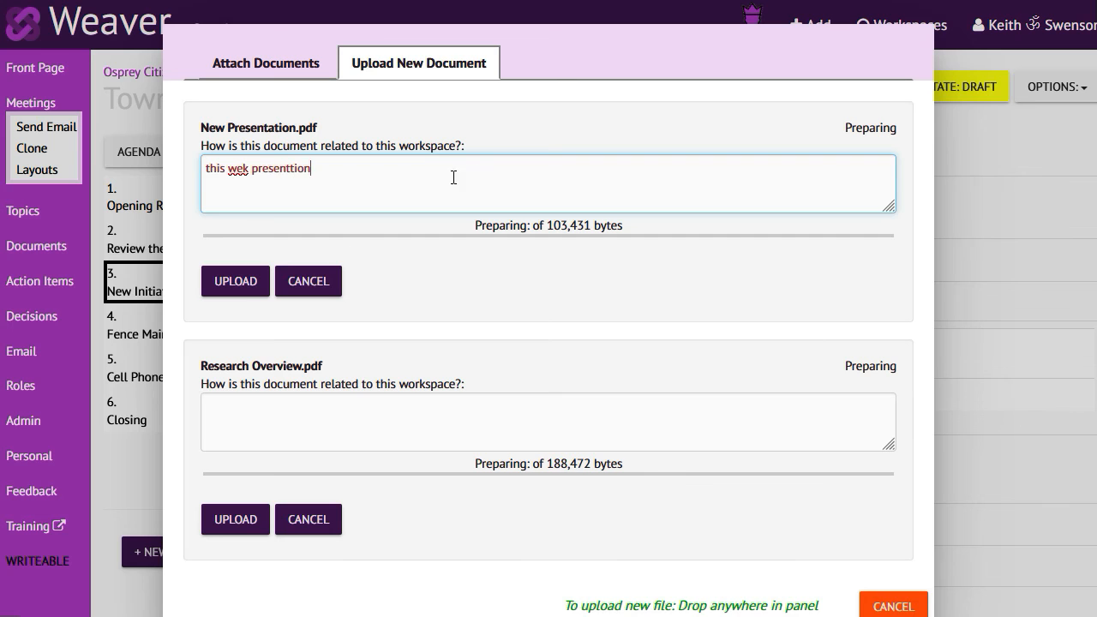
click(234, 281)
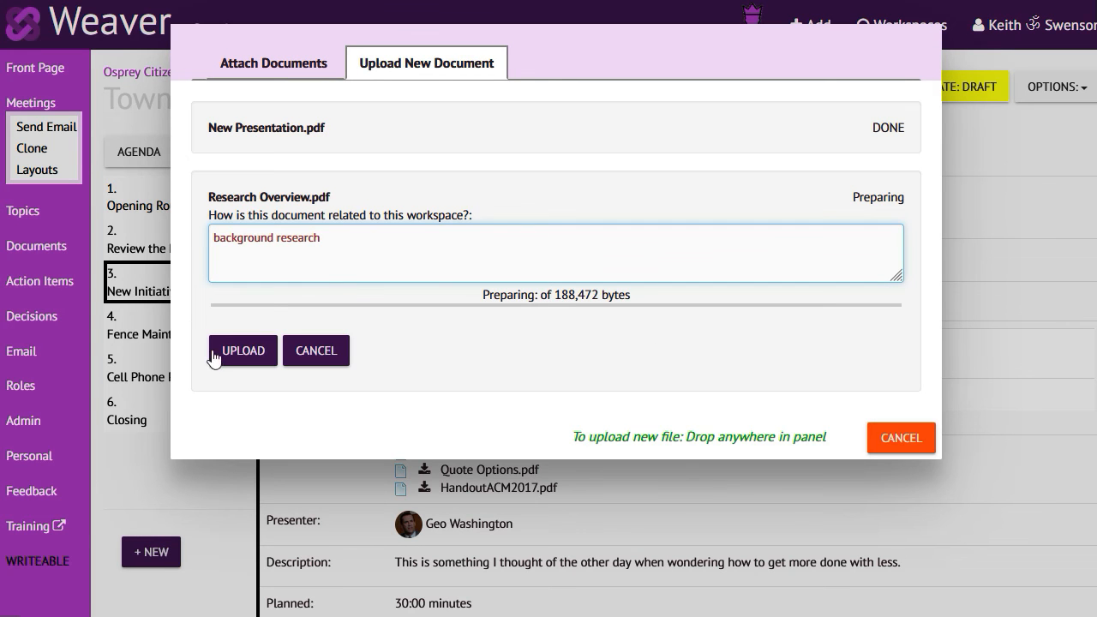
click(233, 353)
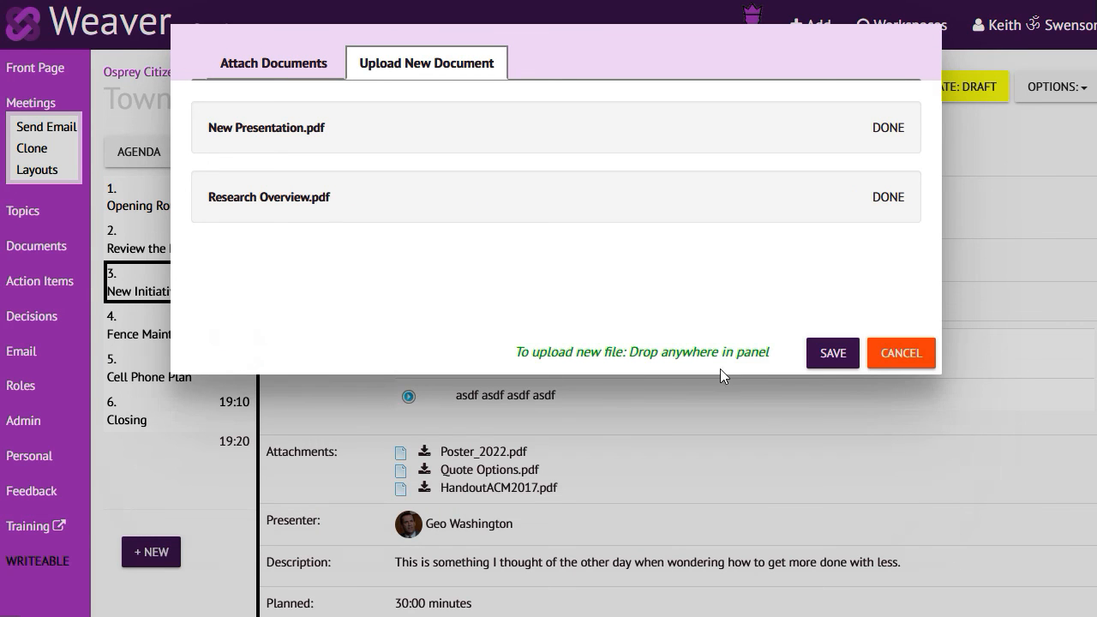
click(853, 355)
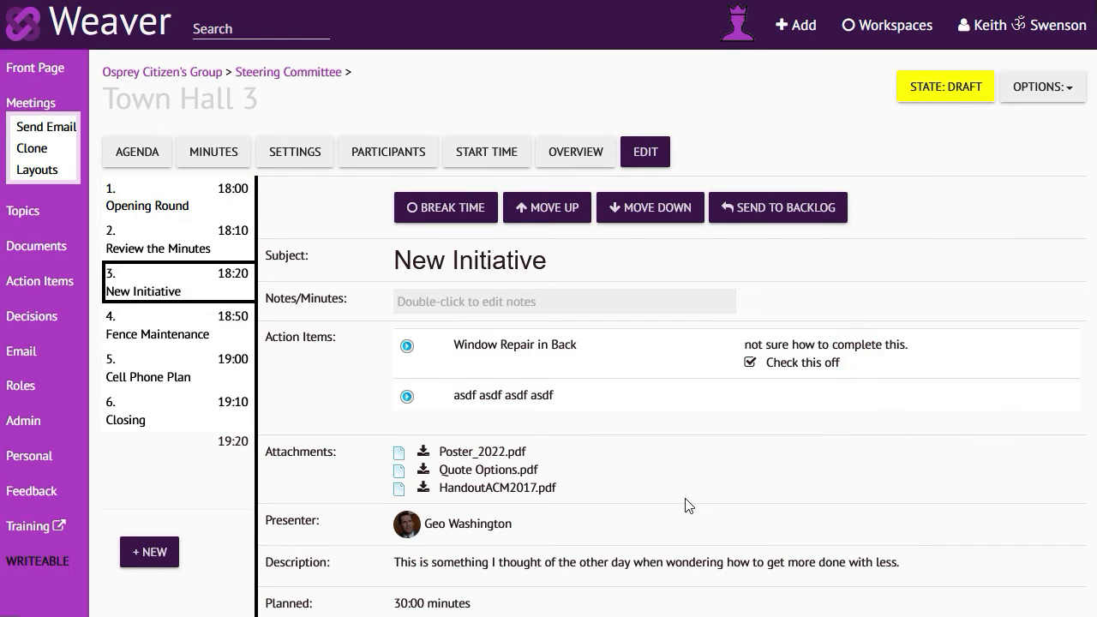
Set the sixth meeting participant's expected attendance to Yes with the situation "certainly".
click(365, 162)
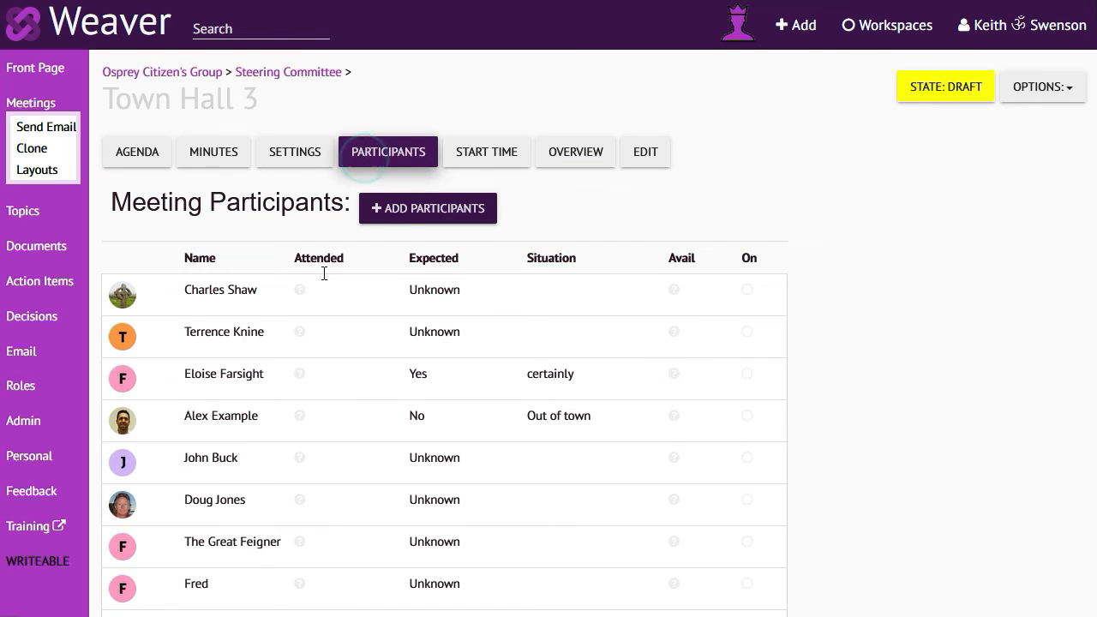
scroll(306, 440, down, 1)
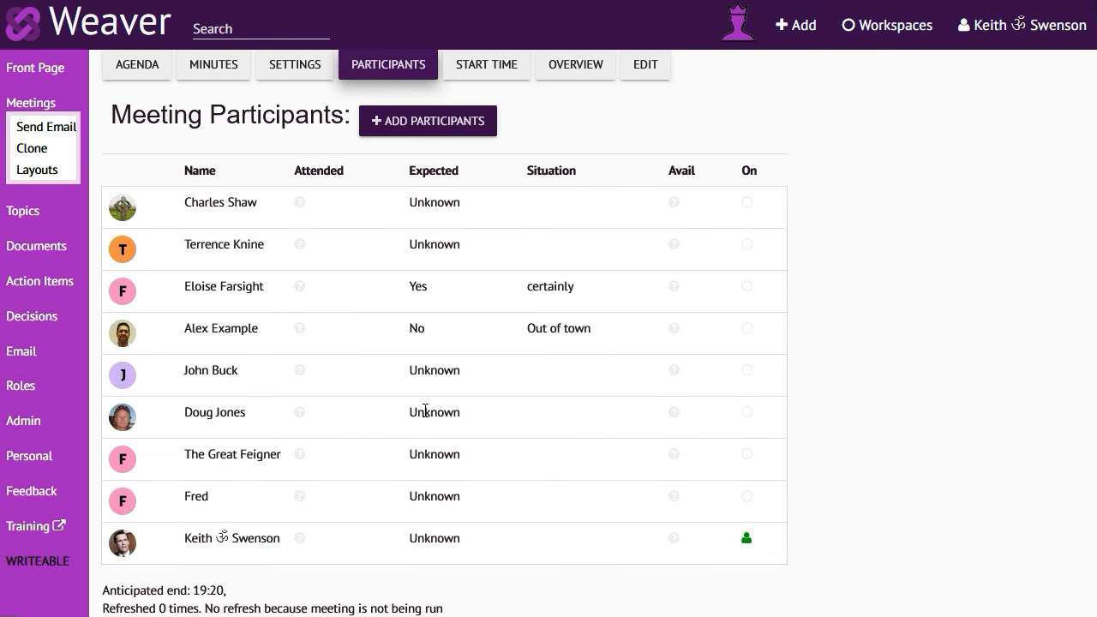
double_click(425, 411)
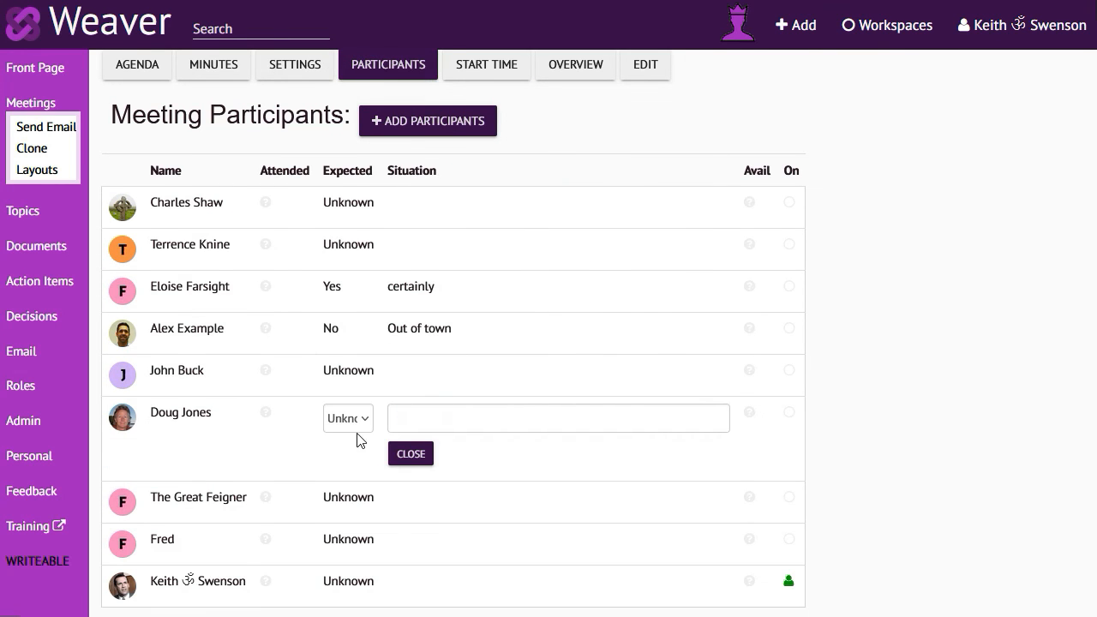
click(353, 424)
click(343, 468)
click(406, 409)
text(certainly)
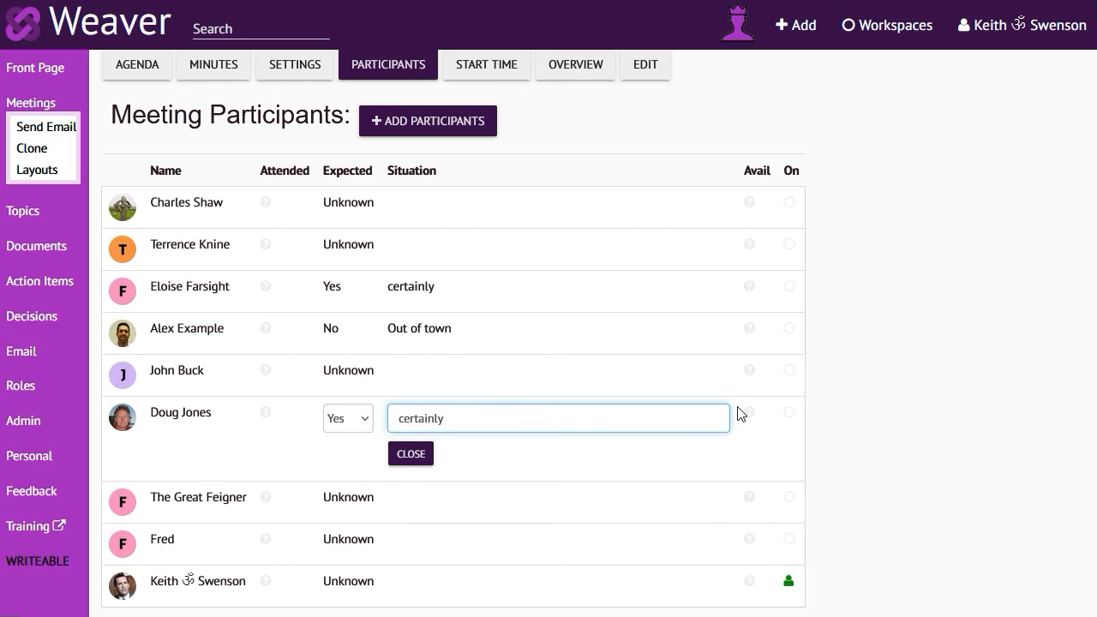
click(411, 454)
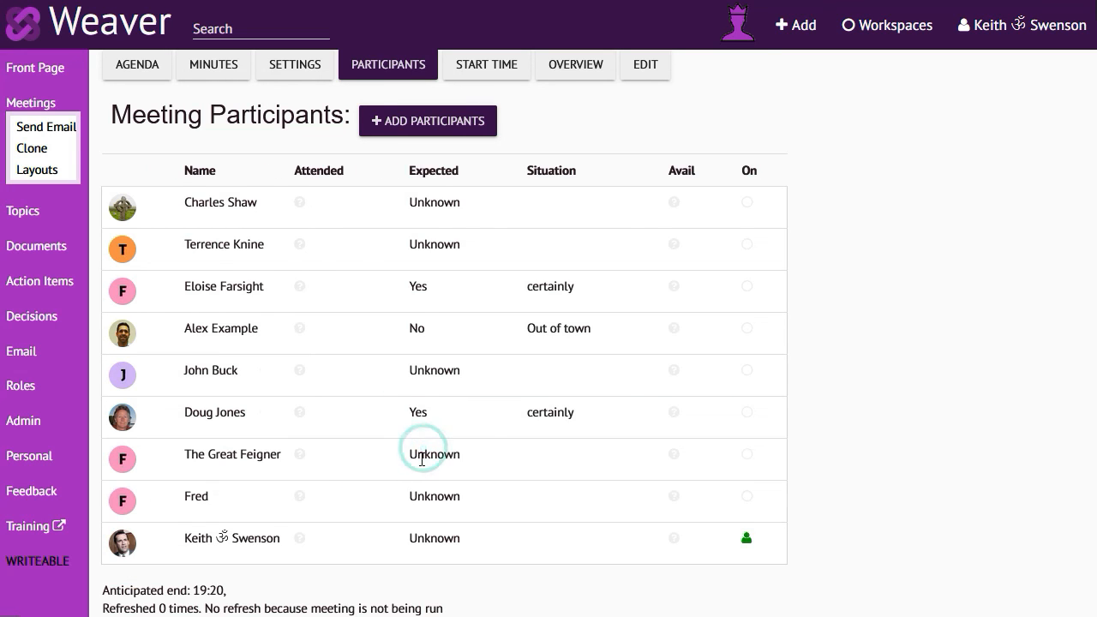
Set the seventh participant's expected attendance to Maybe with the situation "I have a conflict, but might make it".
double_click(421, 459)
click(367, 464)
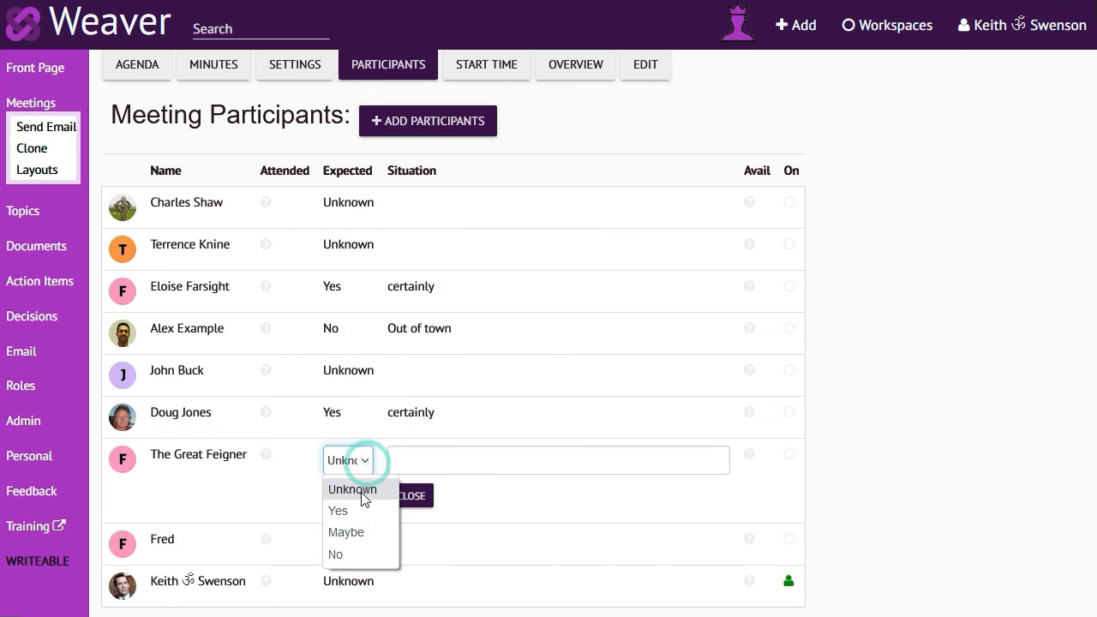
click(346, 532)
click(574, 466)
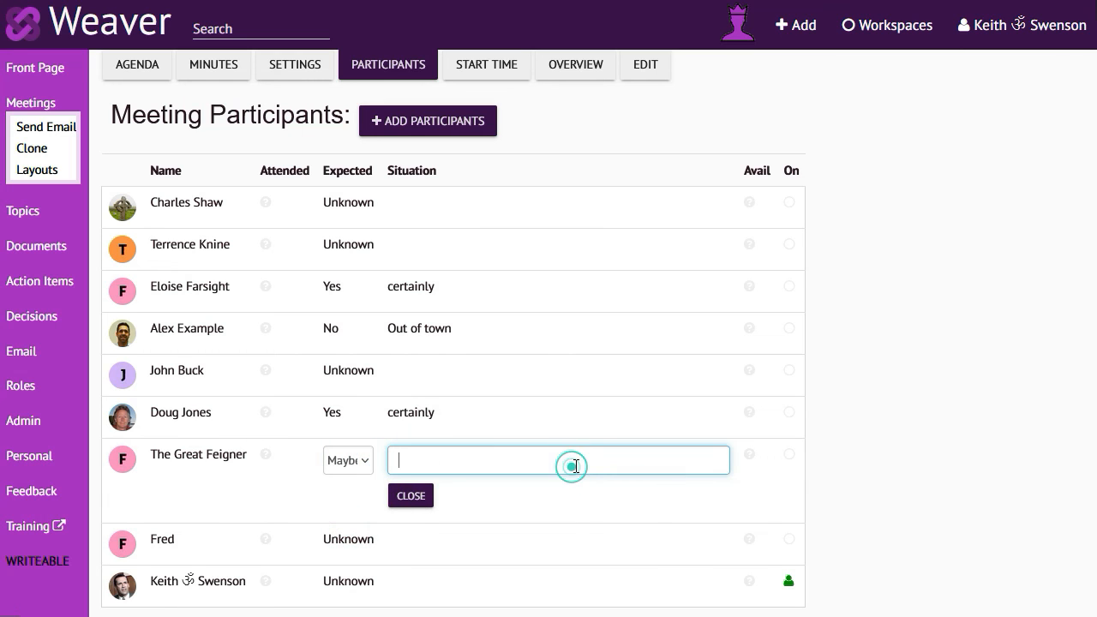
text(I have a conflict, but might make it)
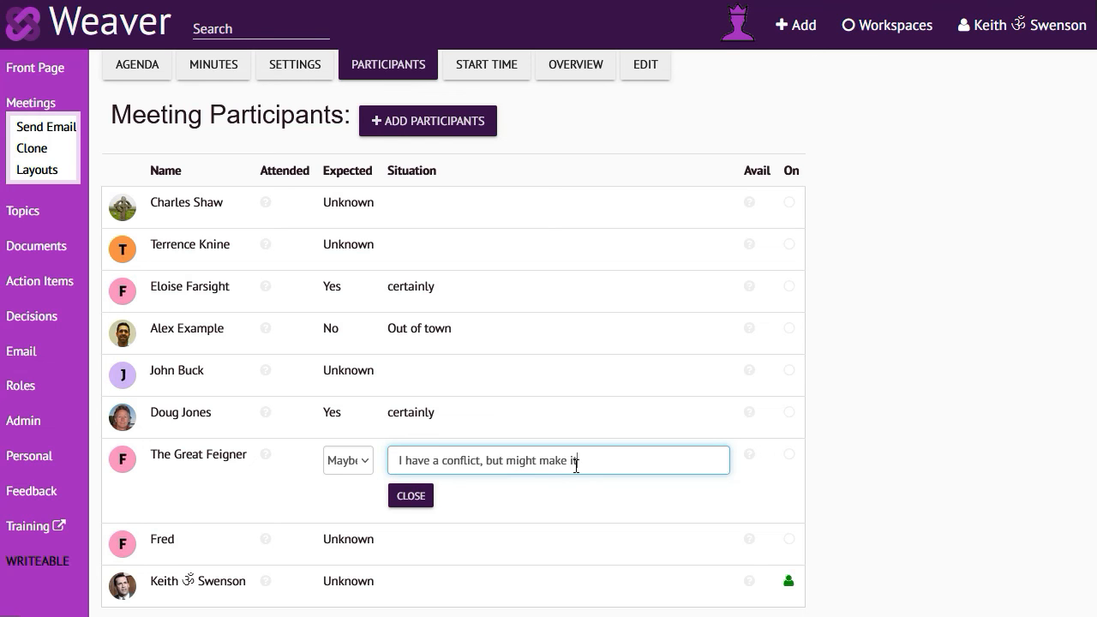
click(409, 500)
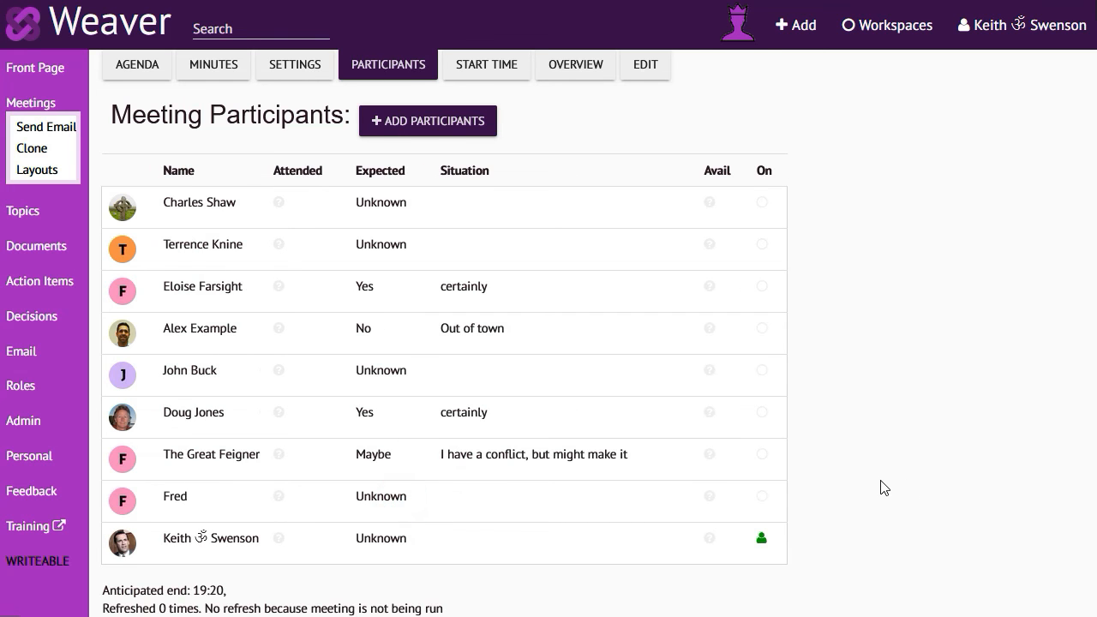
Mark the third through eighth participants in the list as having attended the meeting.
click(278, 454)
click(278, 415)
click(282, 333)
click(284, 290)
click(282, 370)
click(281, 497)
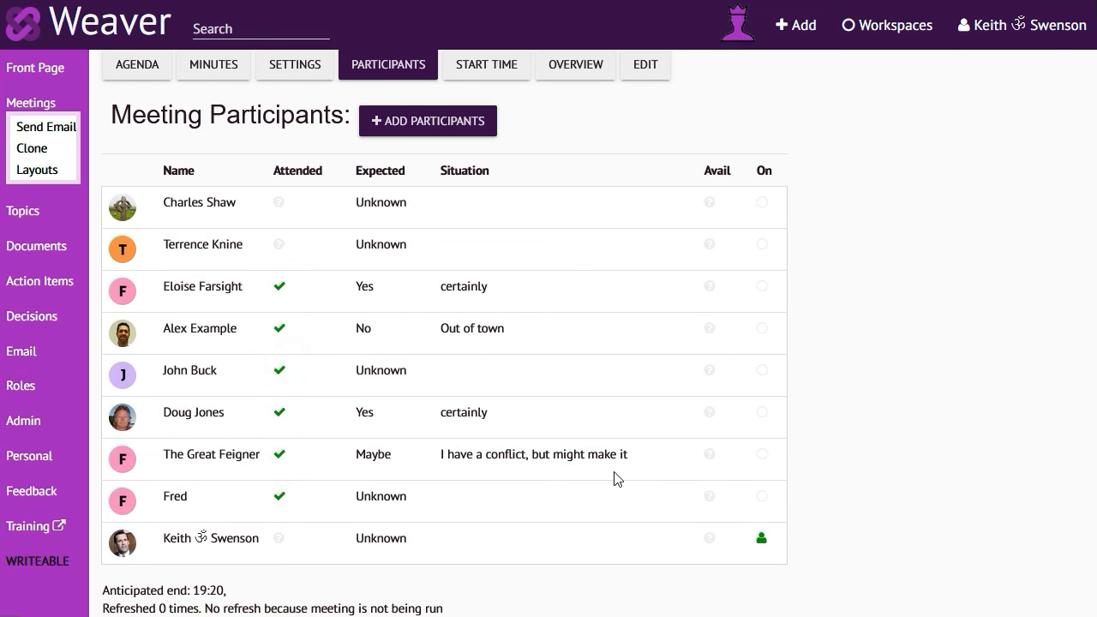